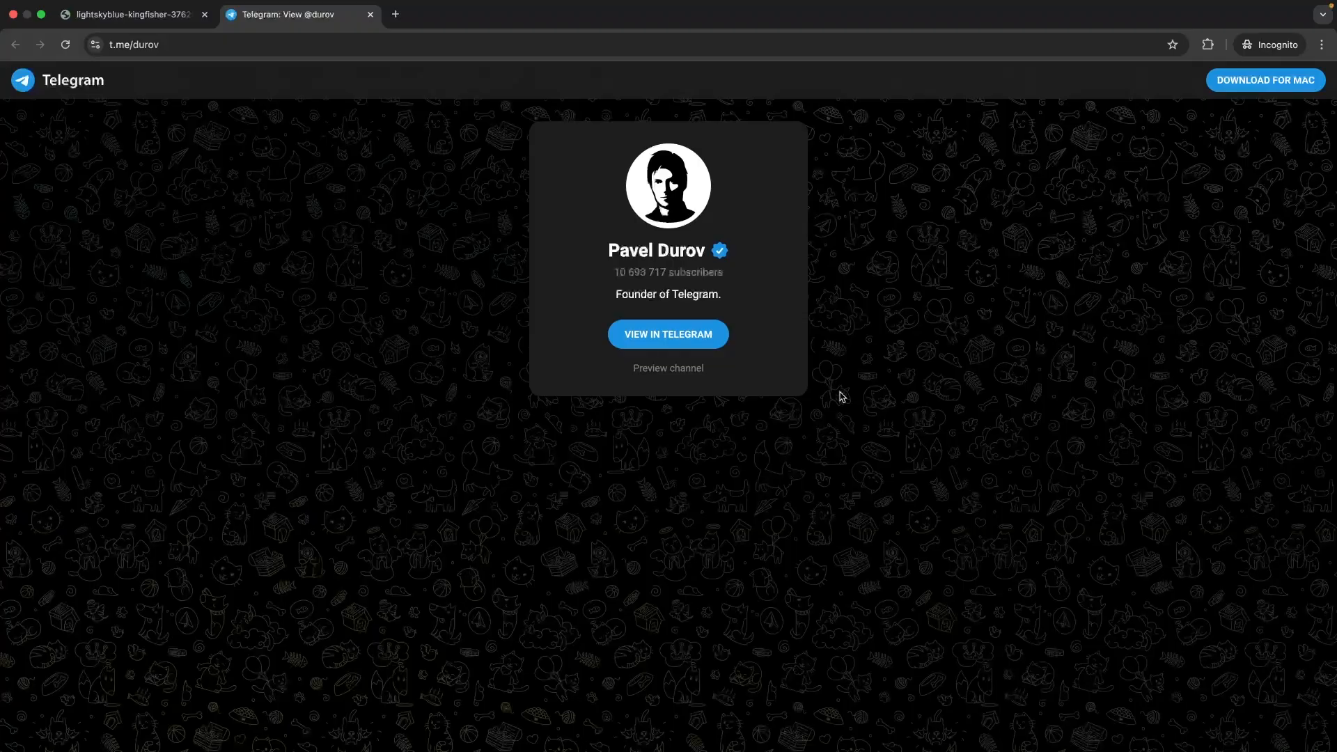
Step: Highlight the Telegram channel's name and subscriber count, then clear the selection
left_click_drag(576, 227, 791, 284)
left_click(788, 283)
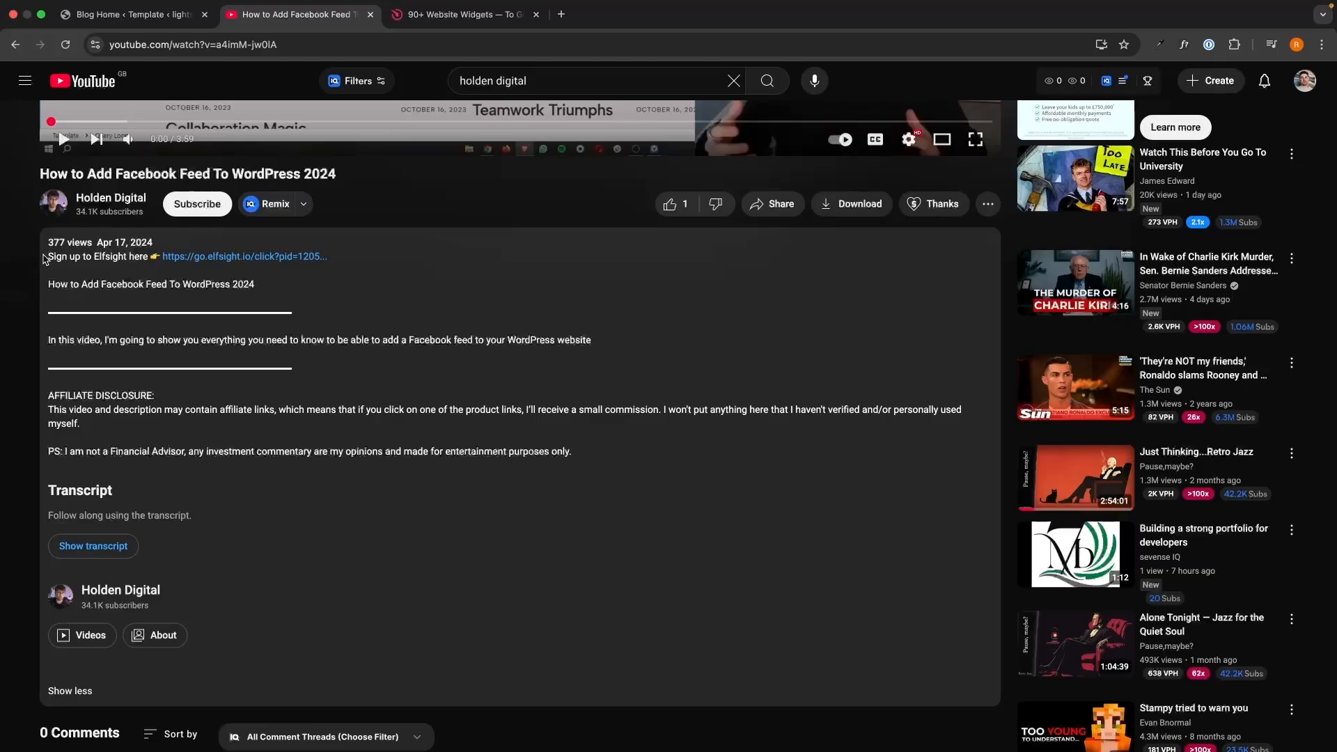
Step: Create an Elfsight account by submitting an email address and then a password
left_click_drag(46, 255, 594, 438)
left_click(595, 438)
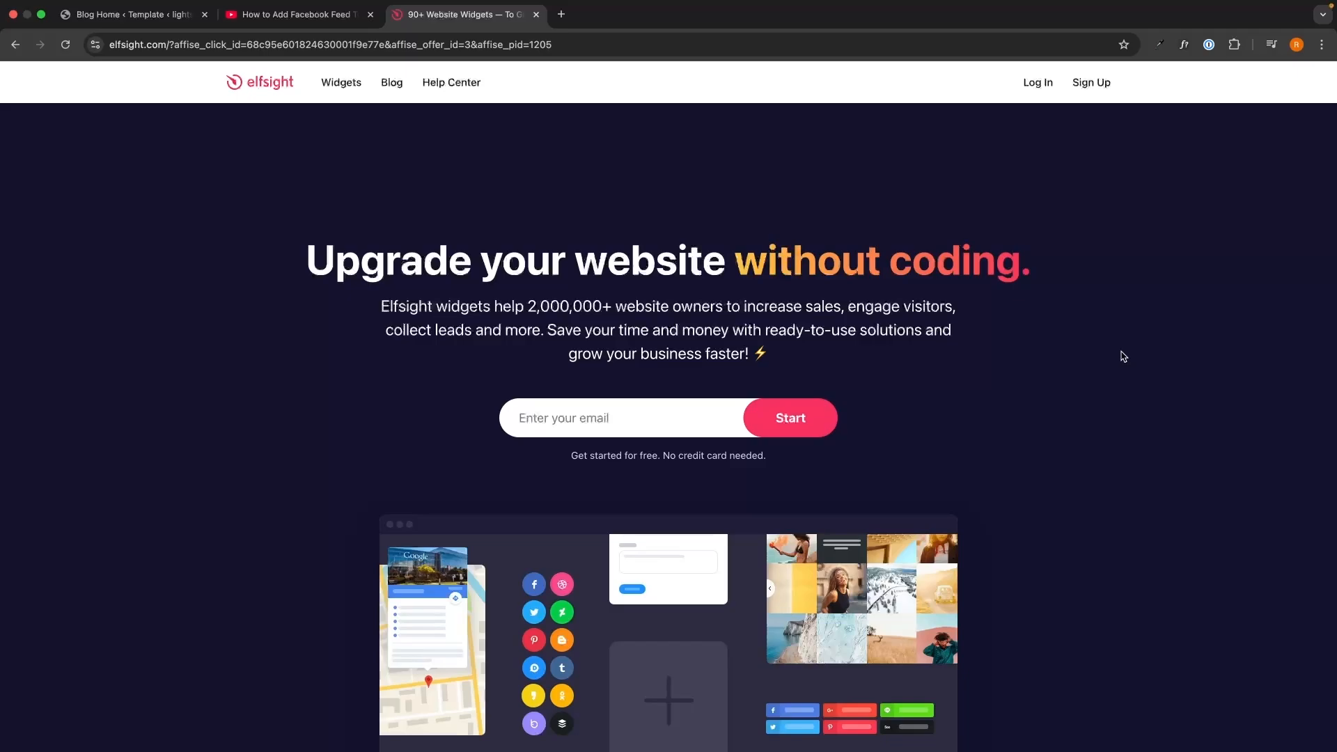
left_click(705, 416)
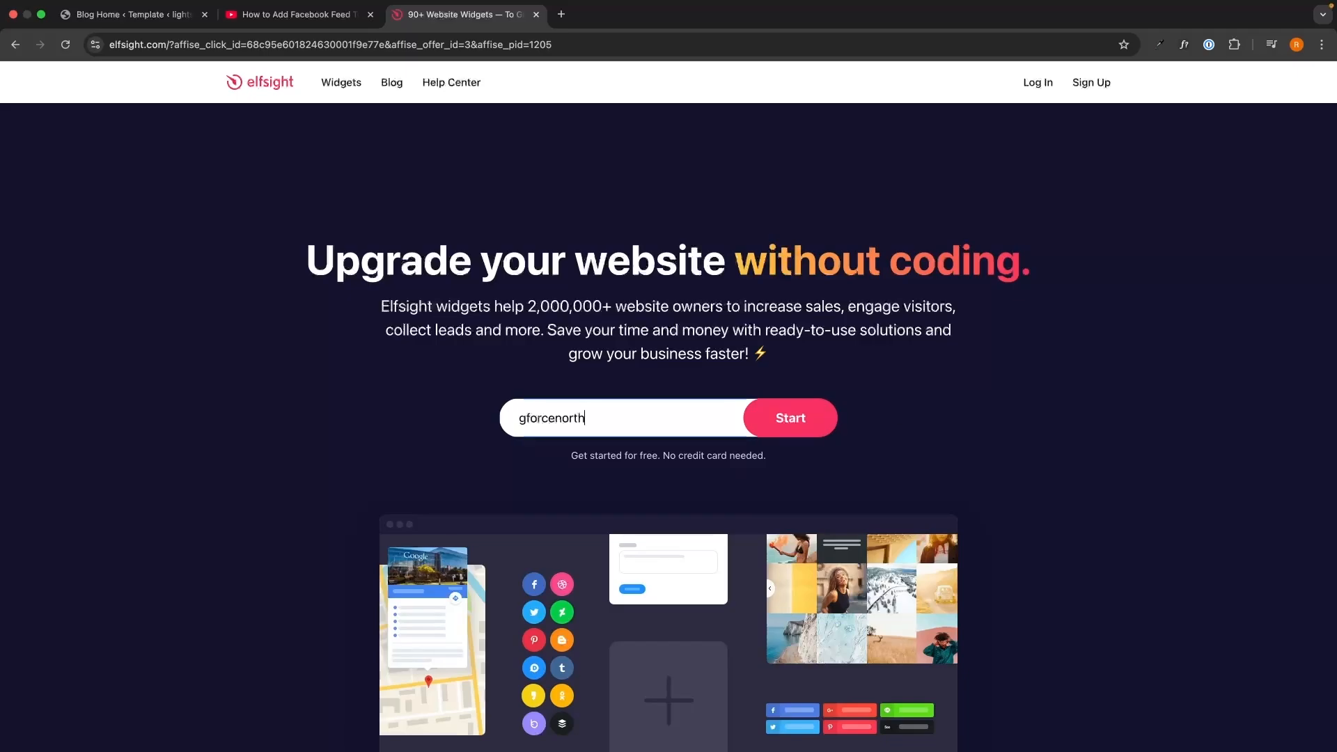
key("Return")
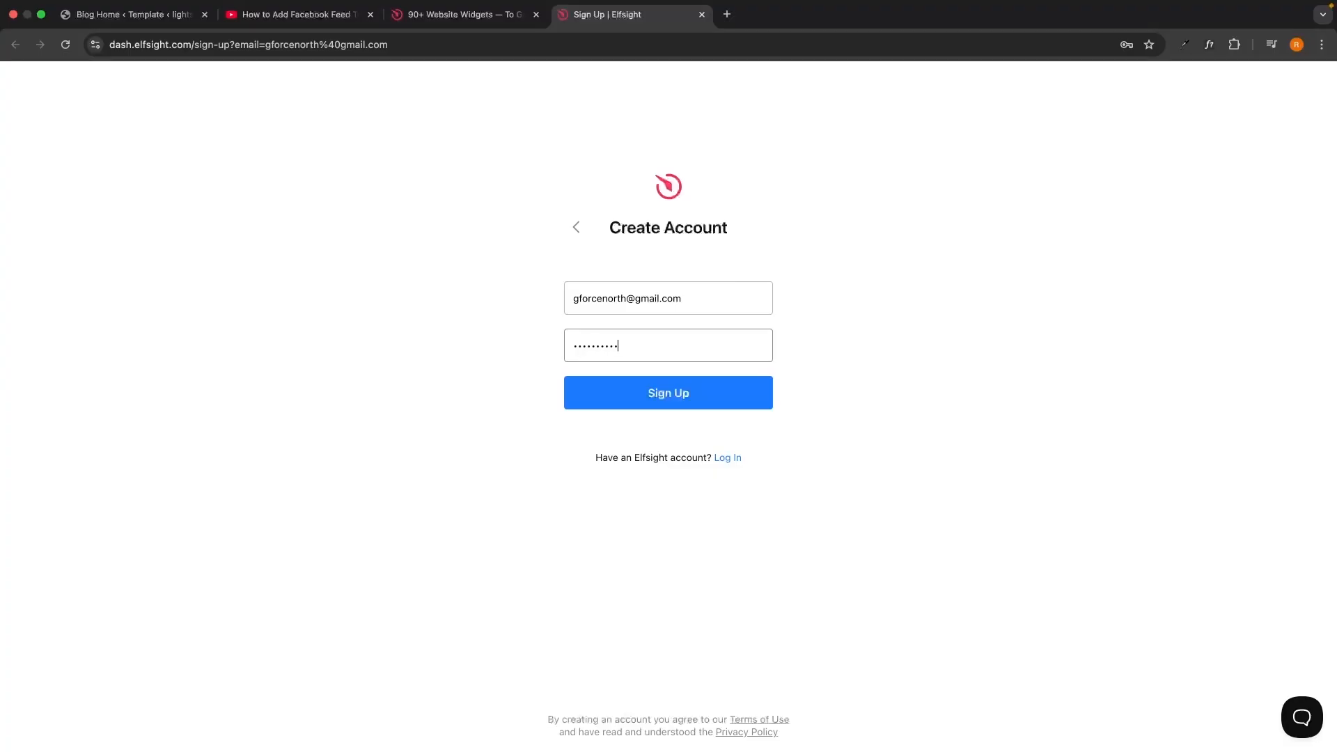
key("Return")
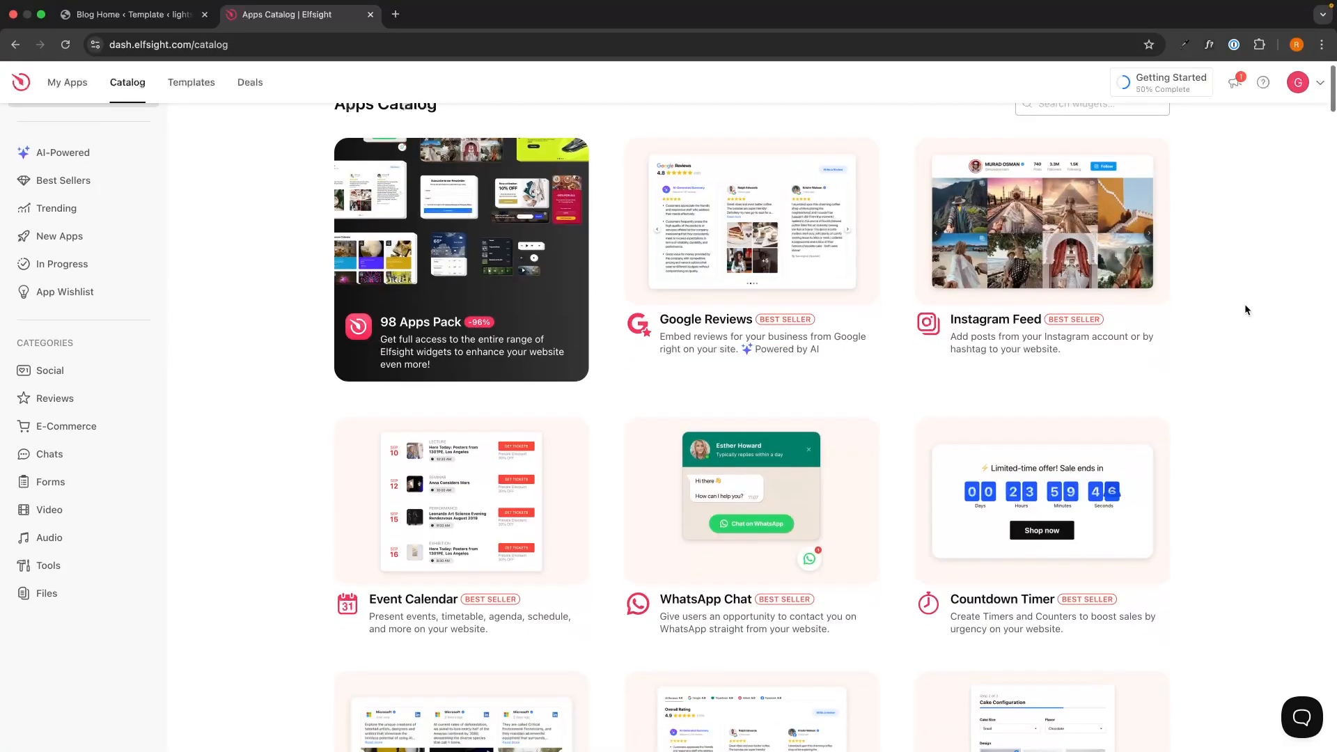
Step: Search the Apps Catalog for 'tele' and choose the Telegram Chat widget
scroll(1244, 304, "down", 5)
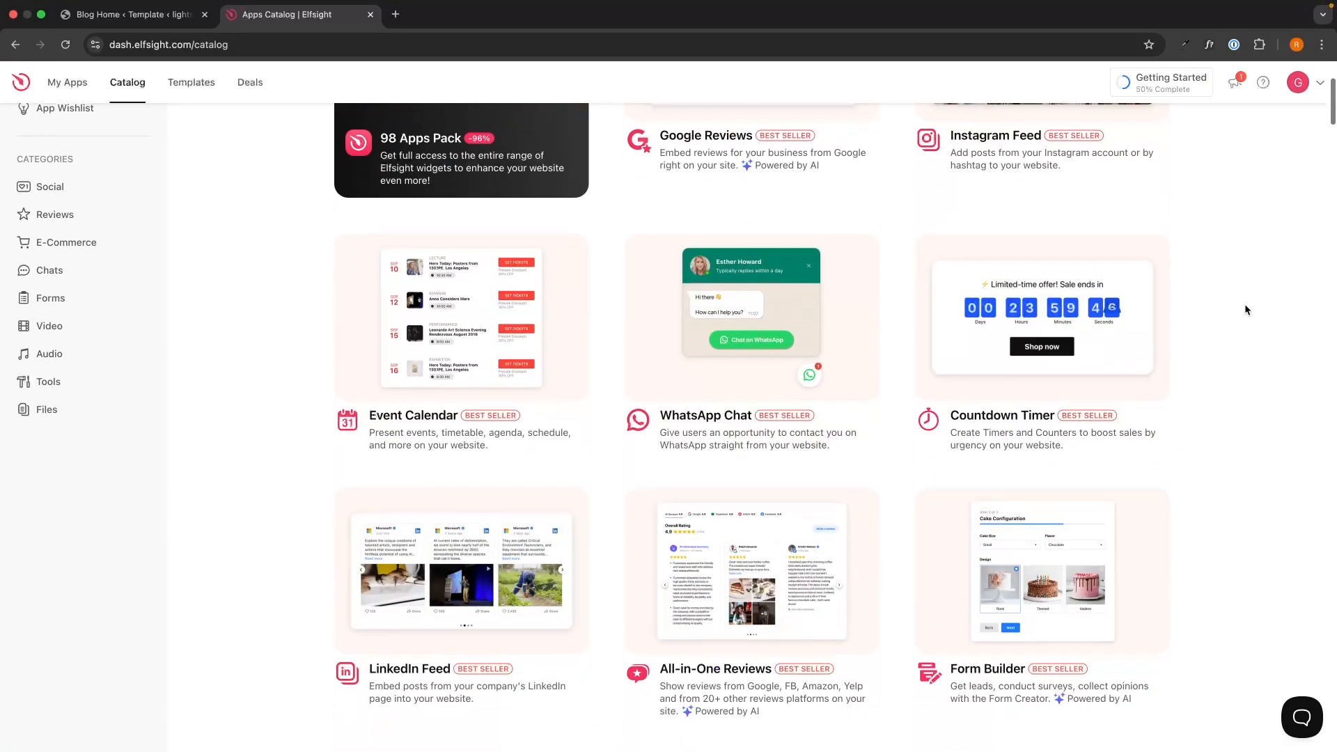
scroll(1243, 304, "up", 6)
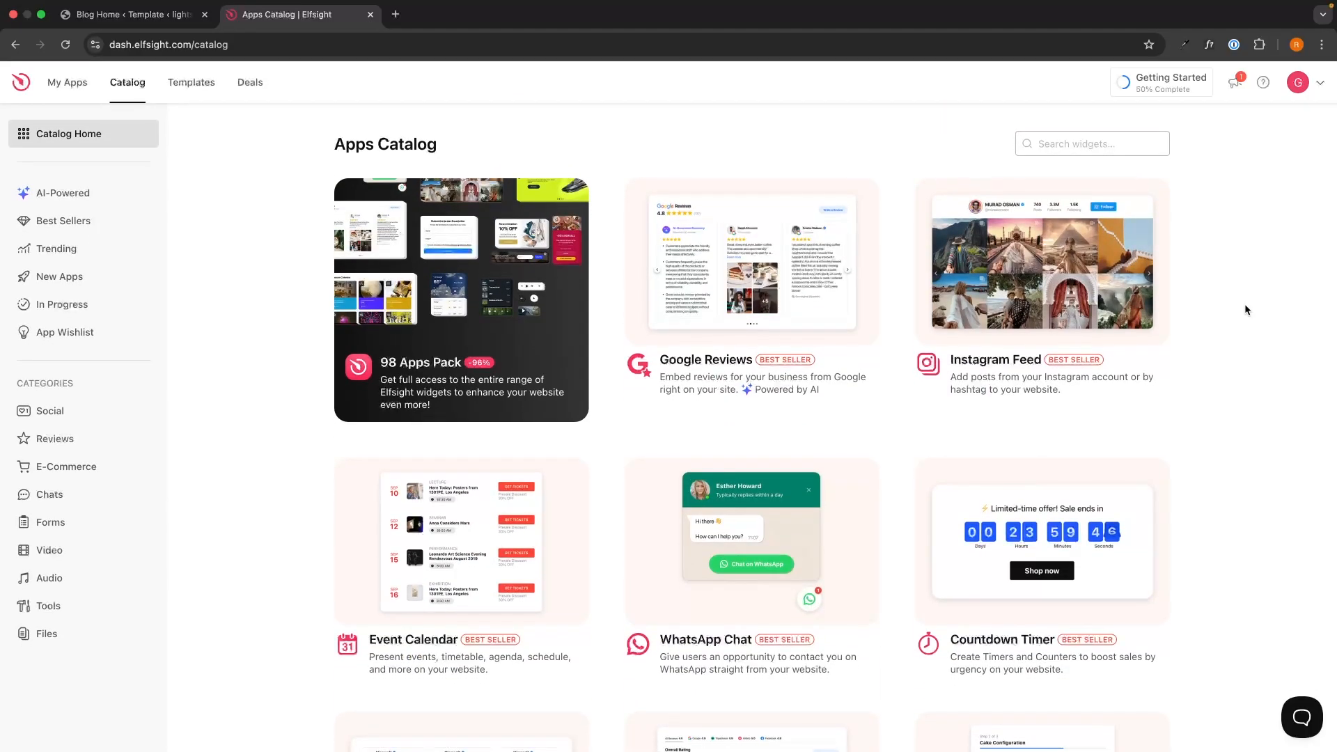
scroll(1245, 307, "down", 20)
scroll(1245, 308, "down", 20)
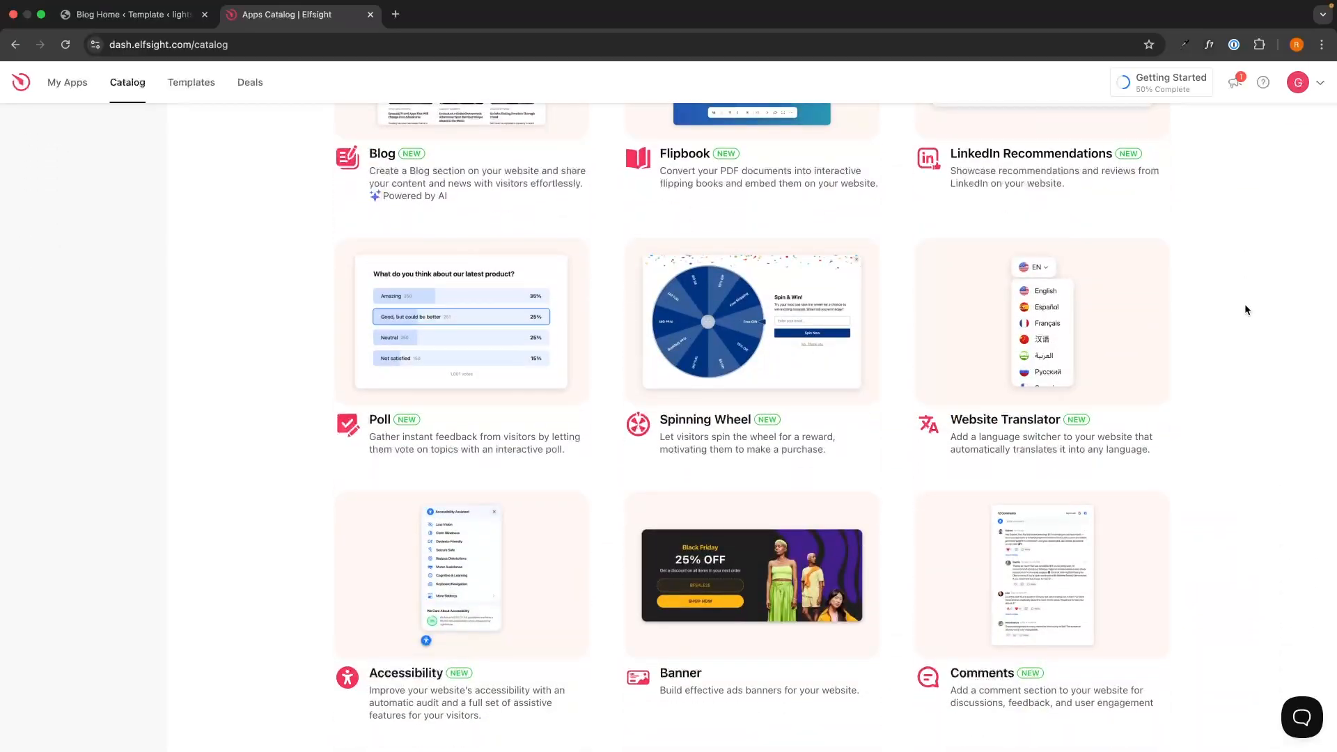
scroll(1244, 309, "up", 20)
scroll(1197, 284, "up", 6)
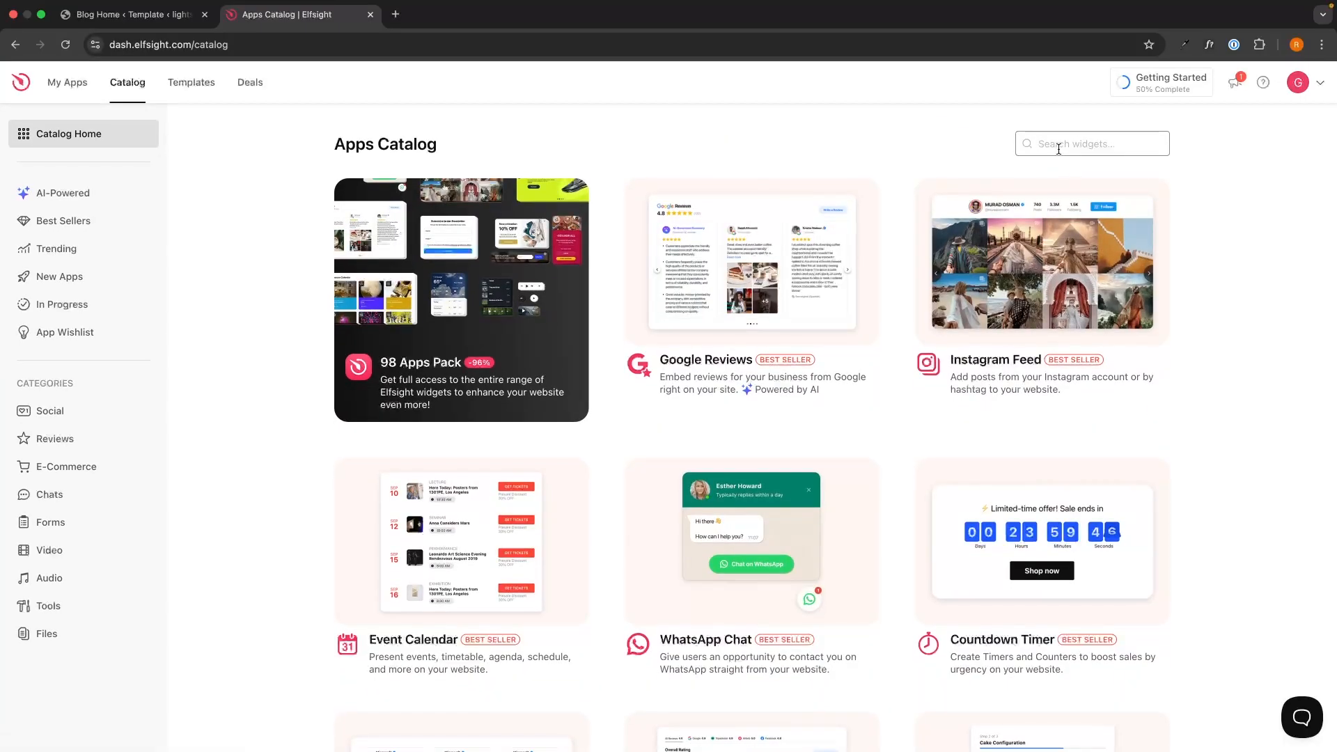
type("tele")
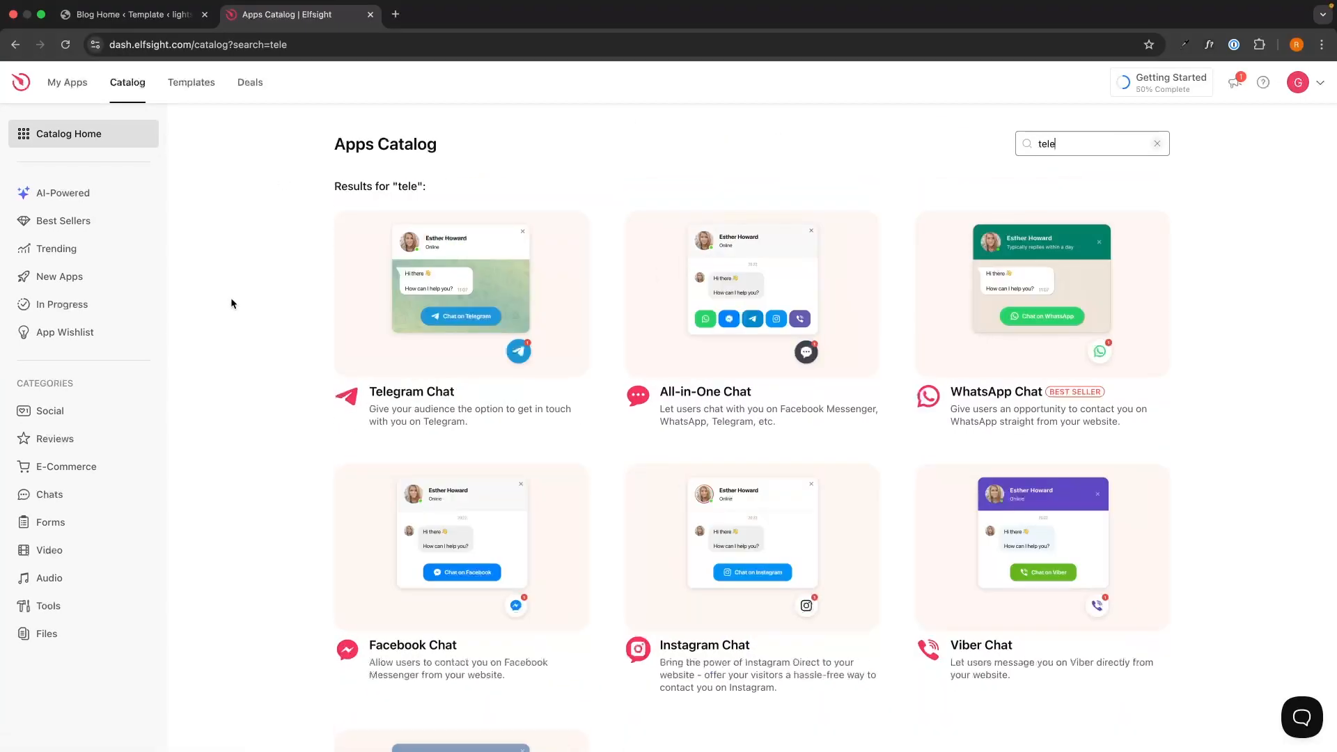
left_click(419, 398)
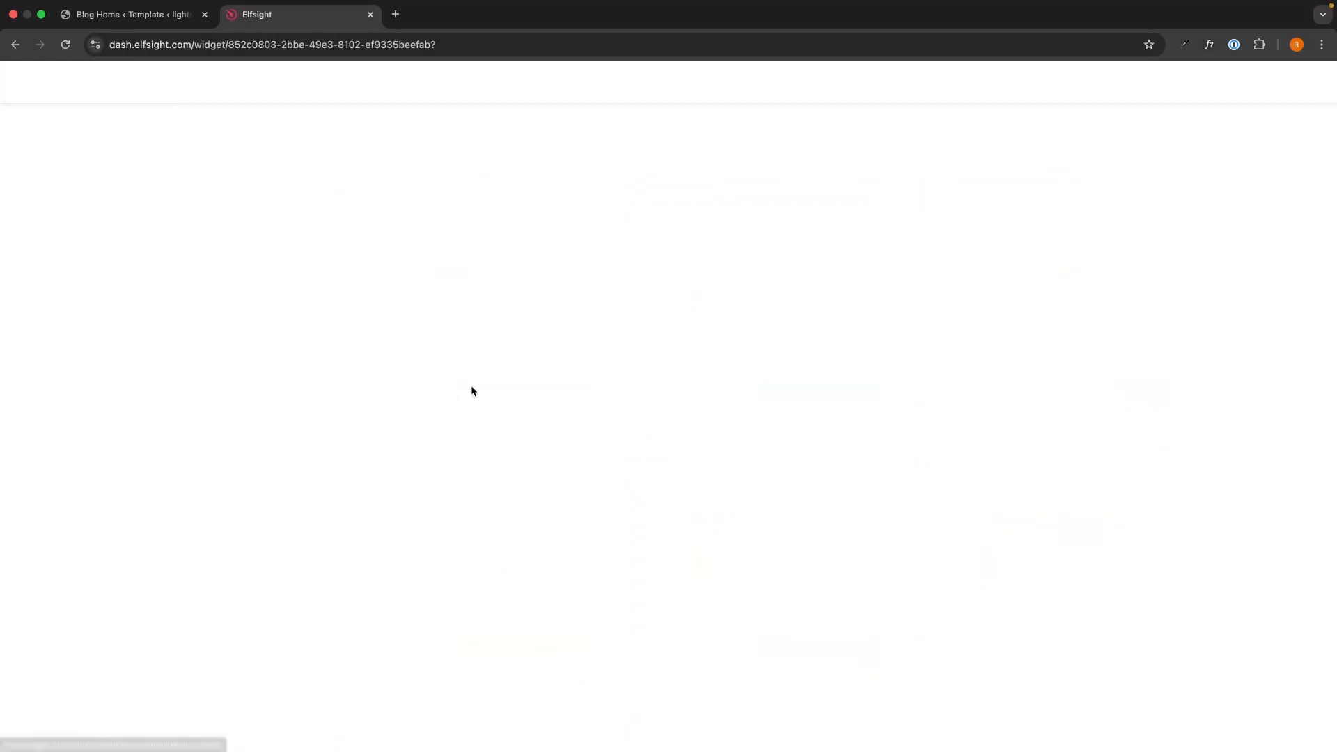
Step: Preview the Support, Sale and Booking templates, then build from the General template
left_click_drag(617, 67, 776, 78)
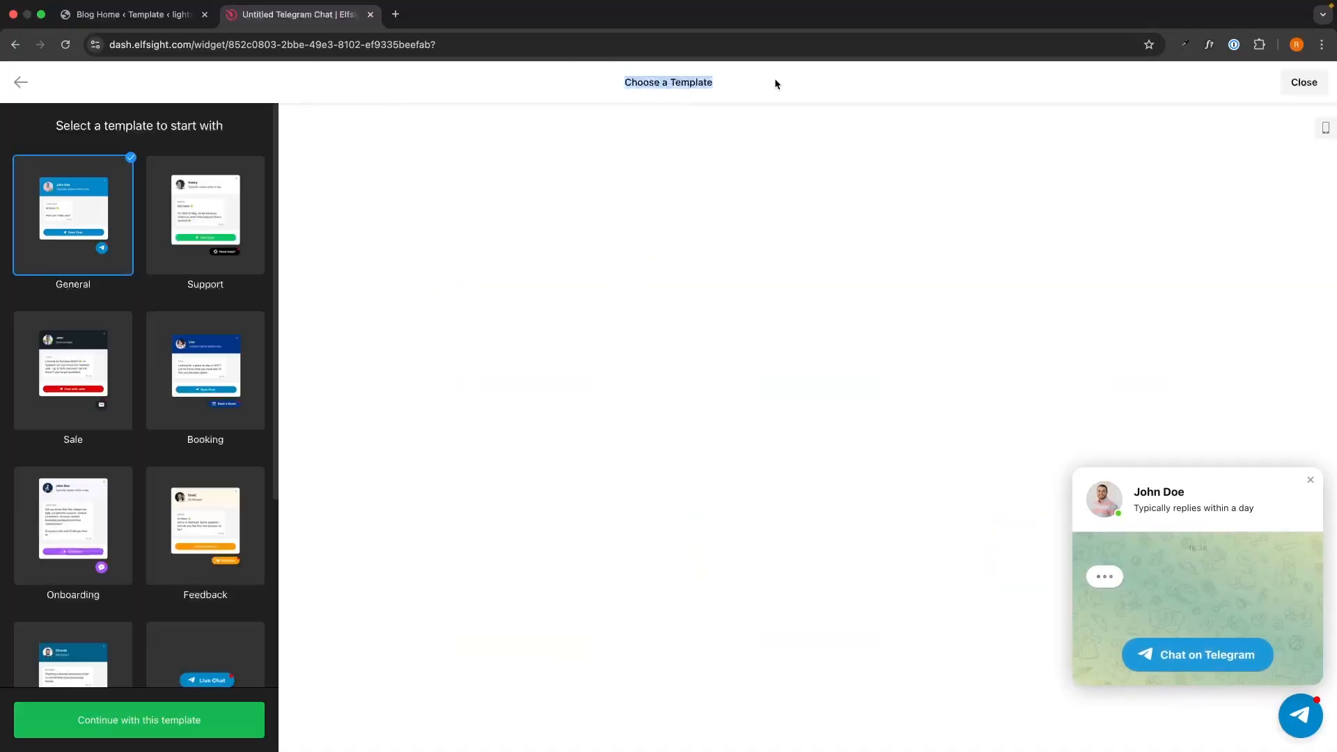
left_click(776, 78)
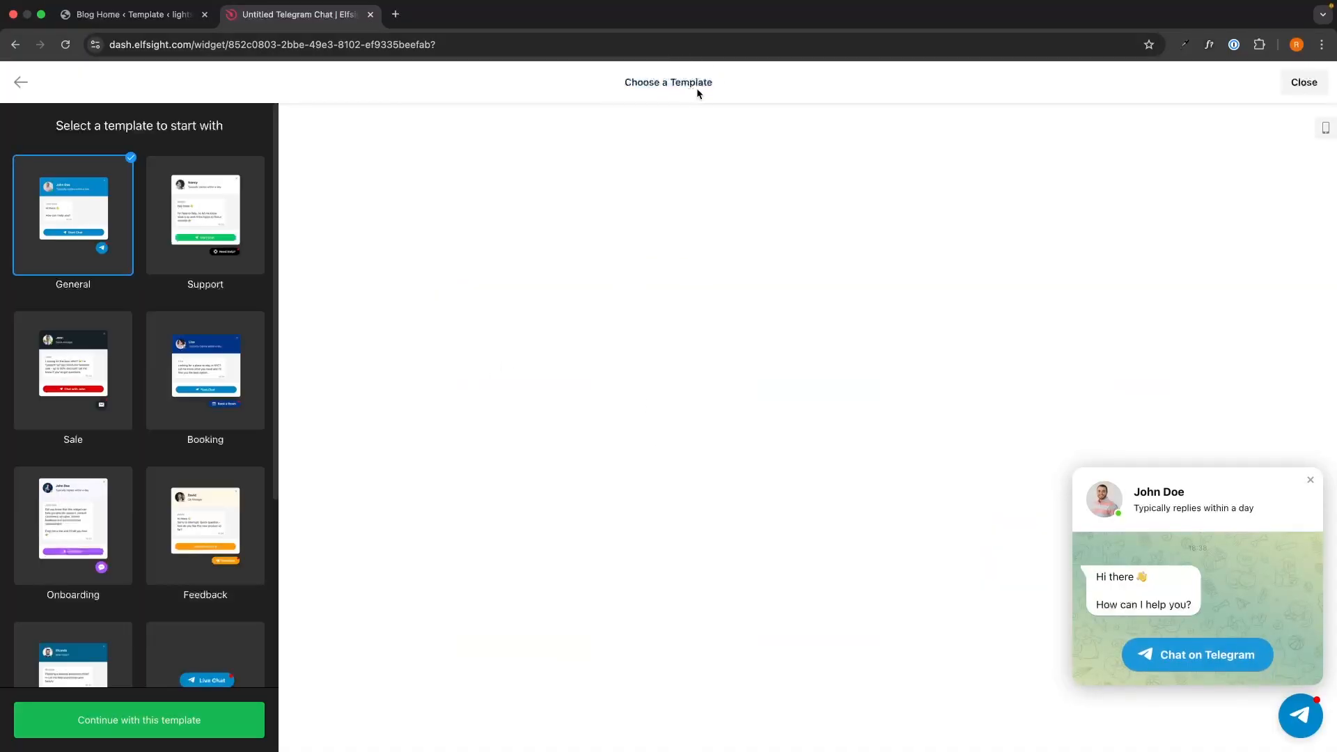
left_click(209, 223)
left_click(63, 335)
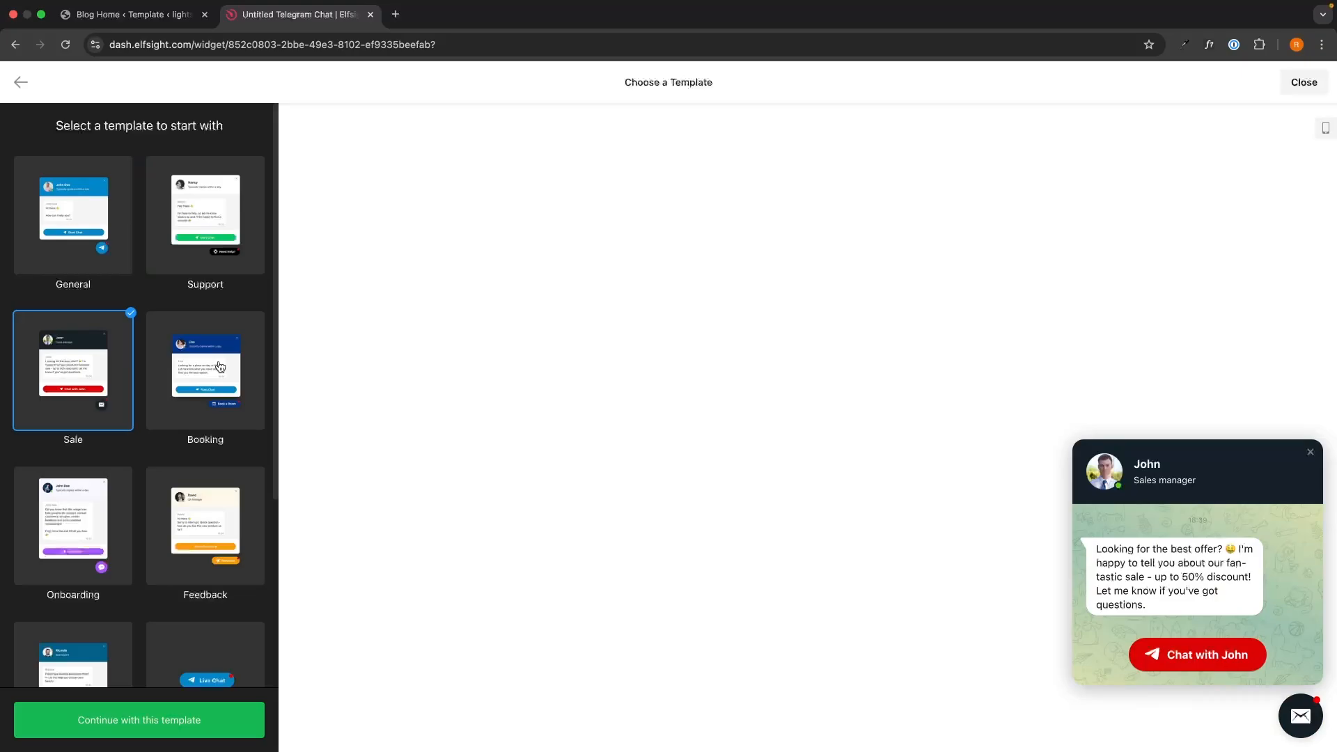
left_click(185, 313)
left_click(192, 267)
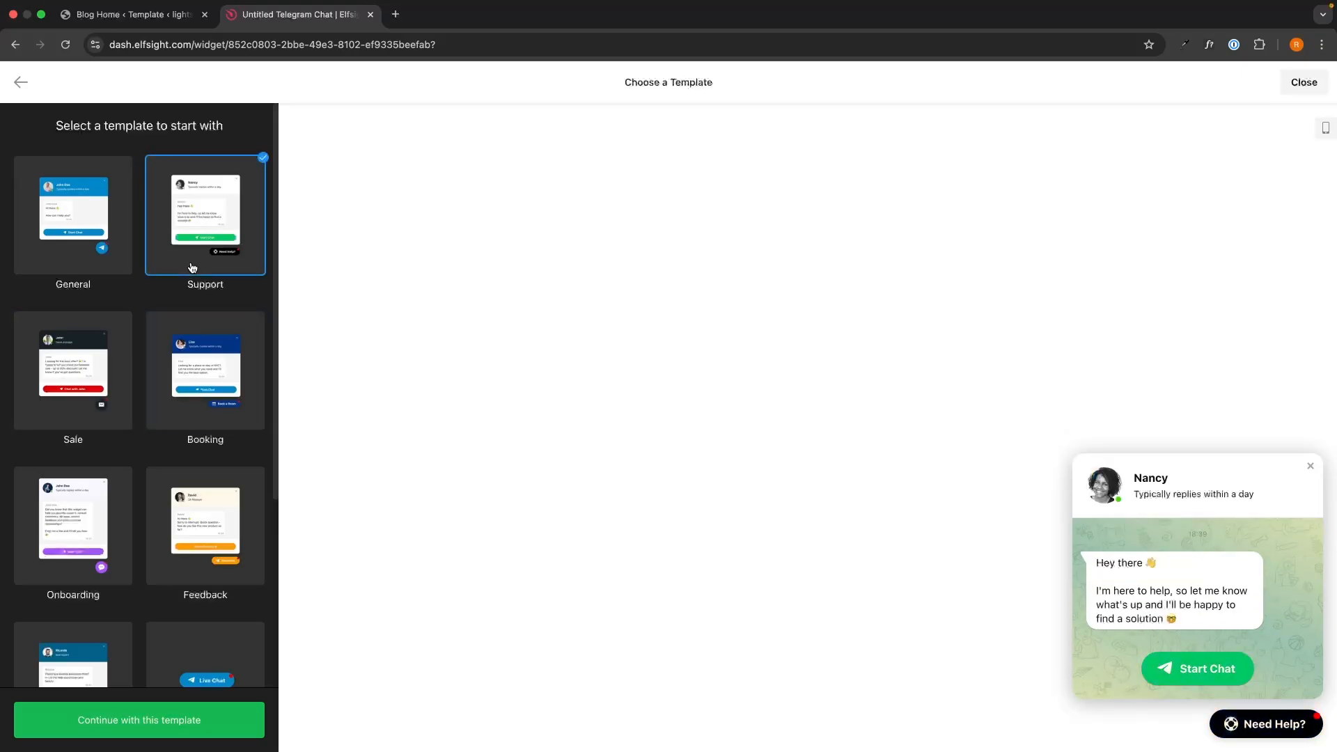
left_click(31, 249)
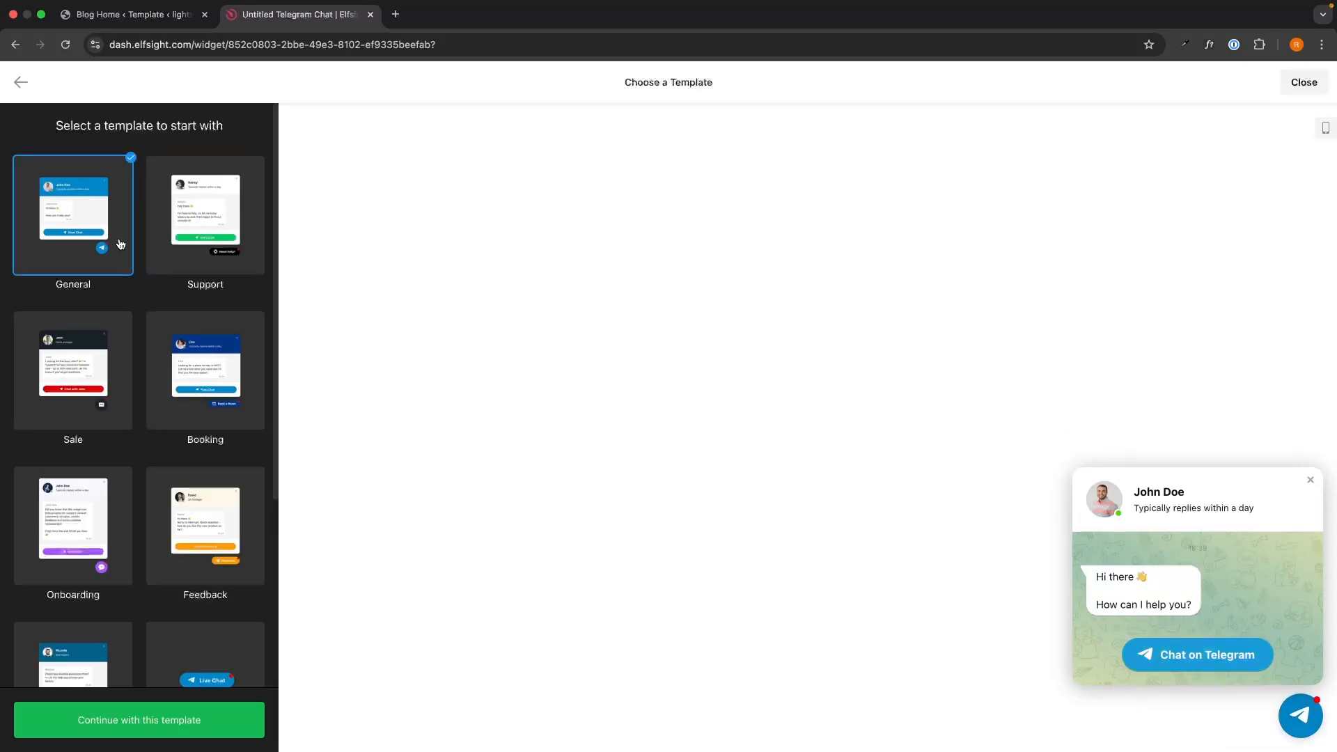
left_click(138, 713)
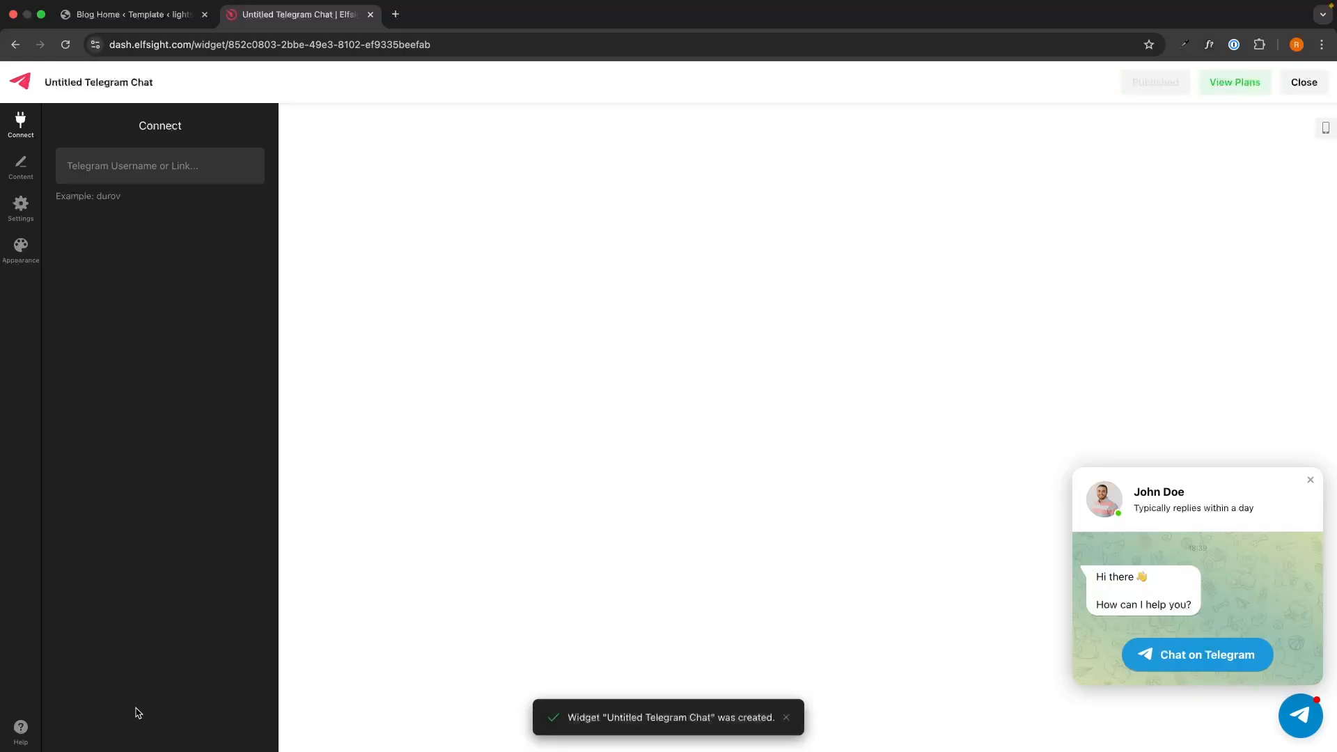
Step: Connect the widget to Telegram username 'durov' and confirm its chat link opens that profile
left_click(117, 171)
type("du")
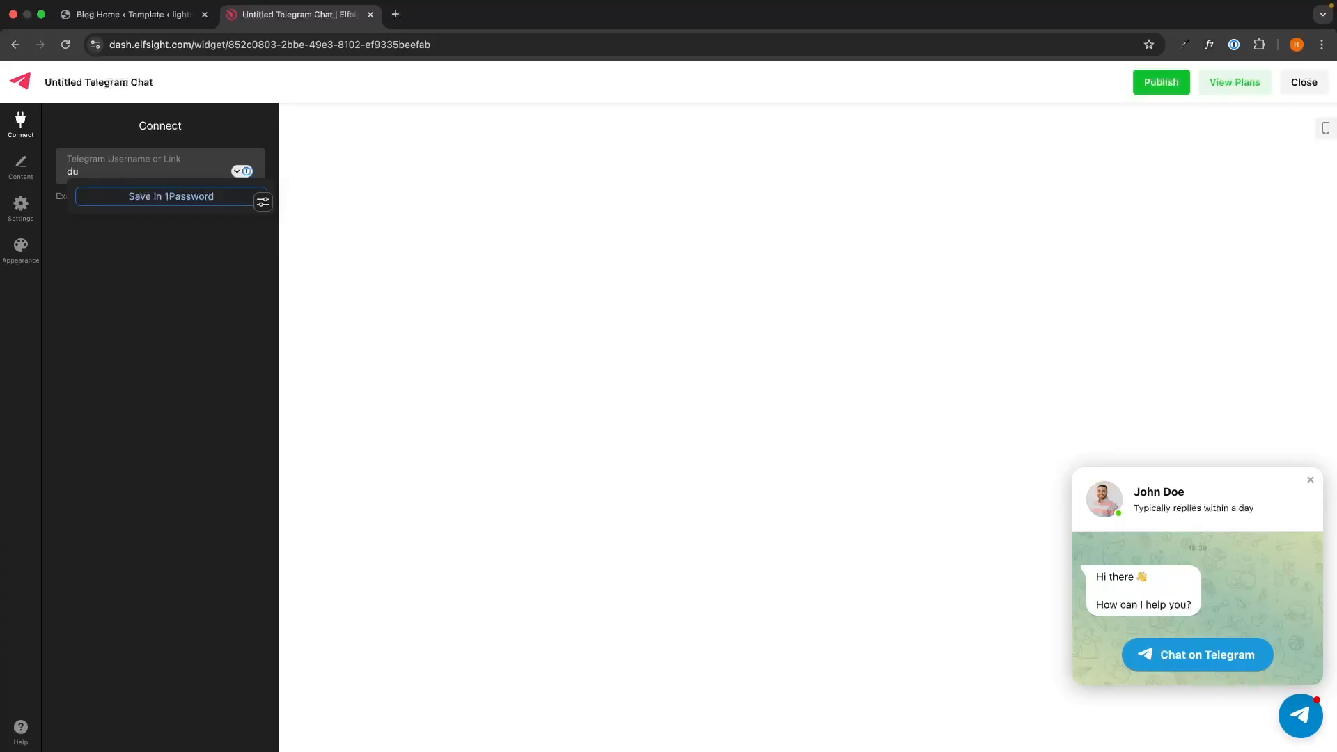
type("rov")
left_click(144, 262)
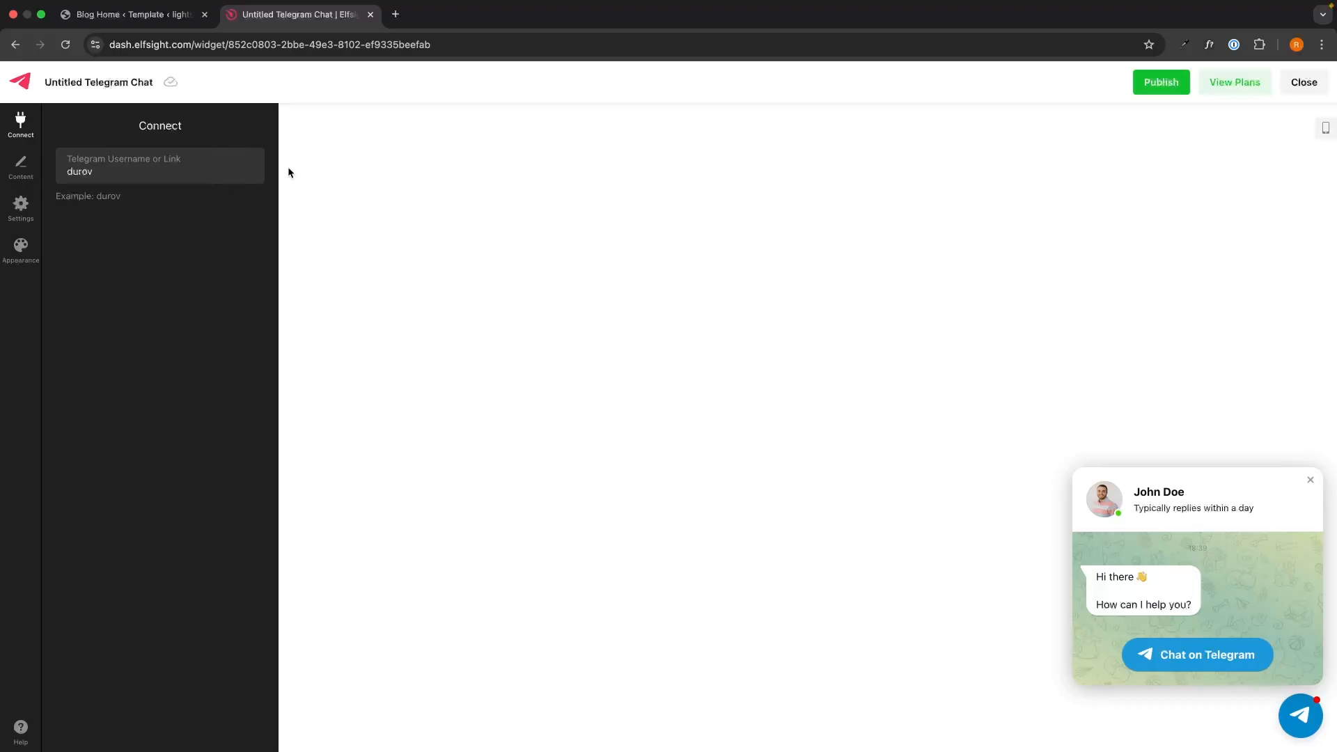
left_click(1207, 653)
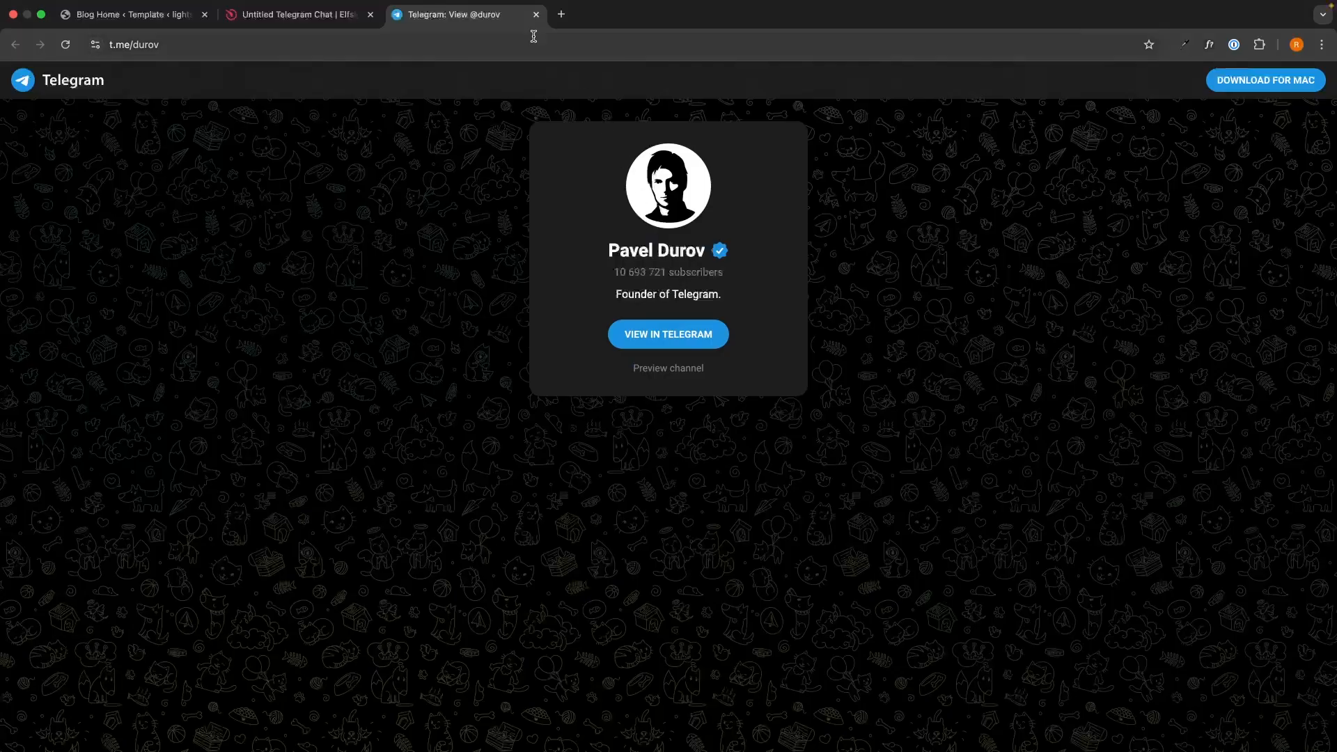
left_click(536, 14)
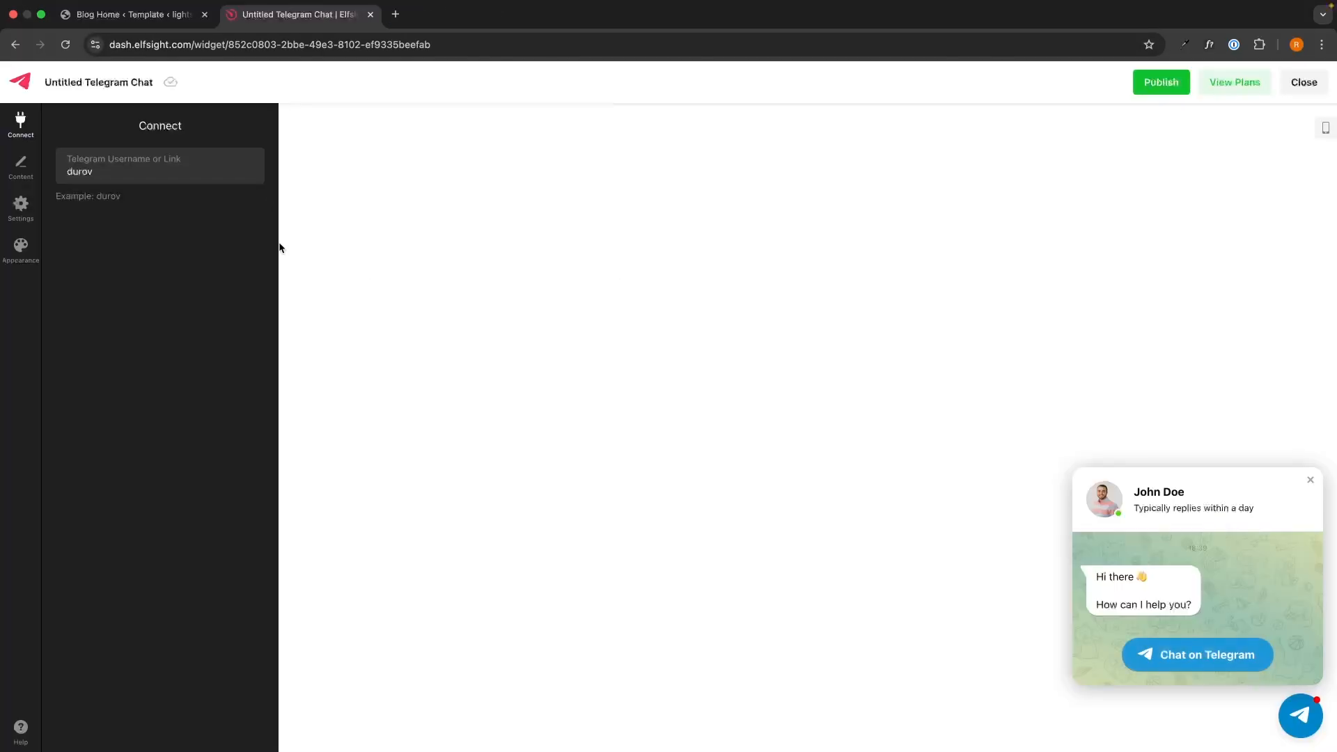
left_click(20, 167)
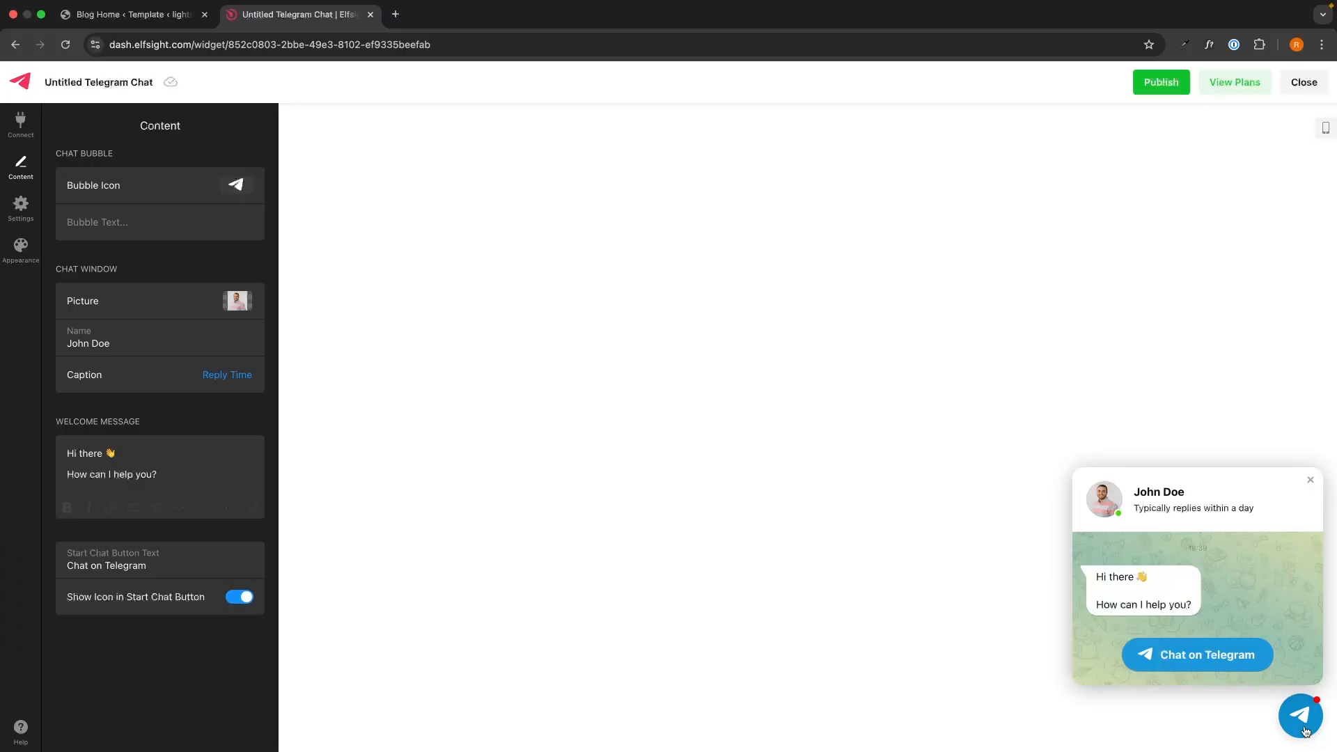
Step: Browse the bubble icon library but keep the plane icon
left_click(237, 186)
left_click(282, 216)
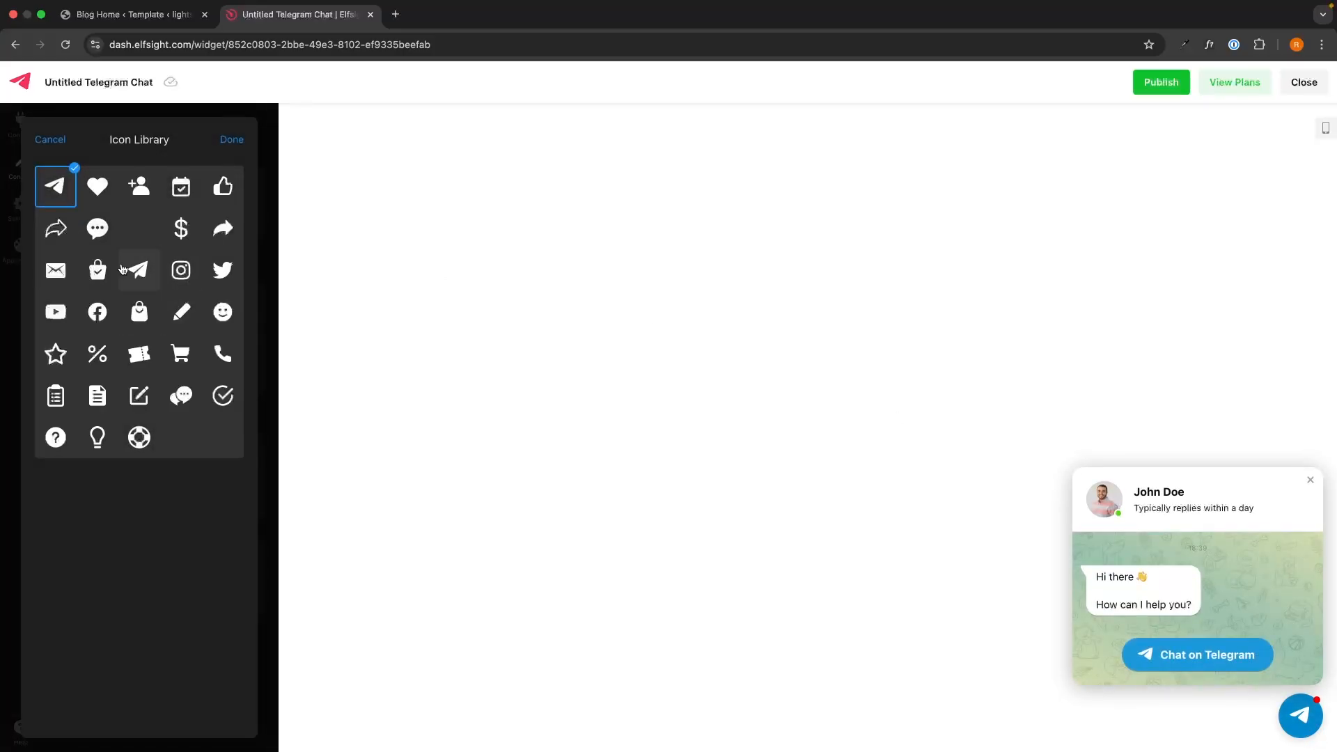
left_click(232, 140)
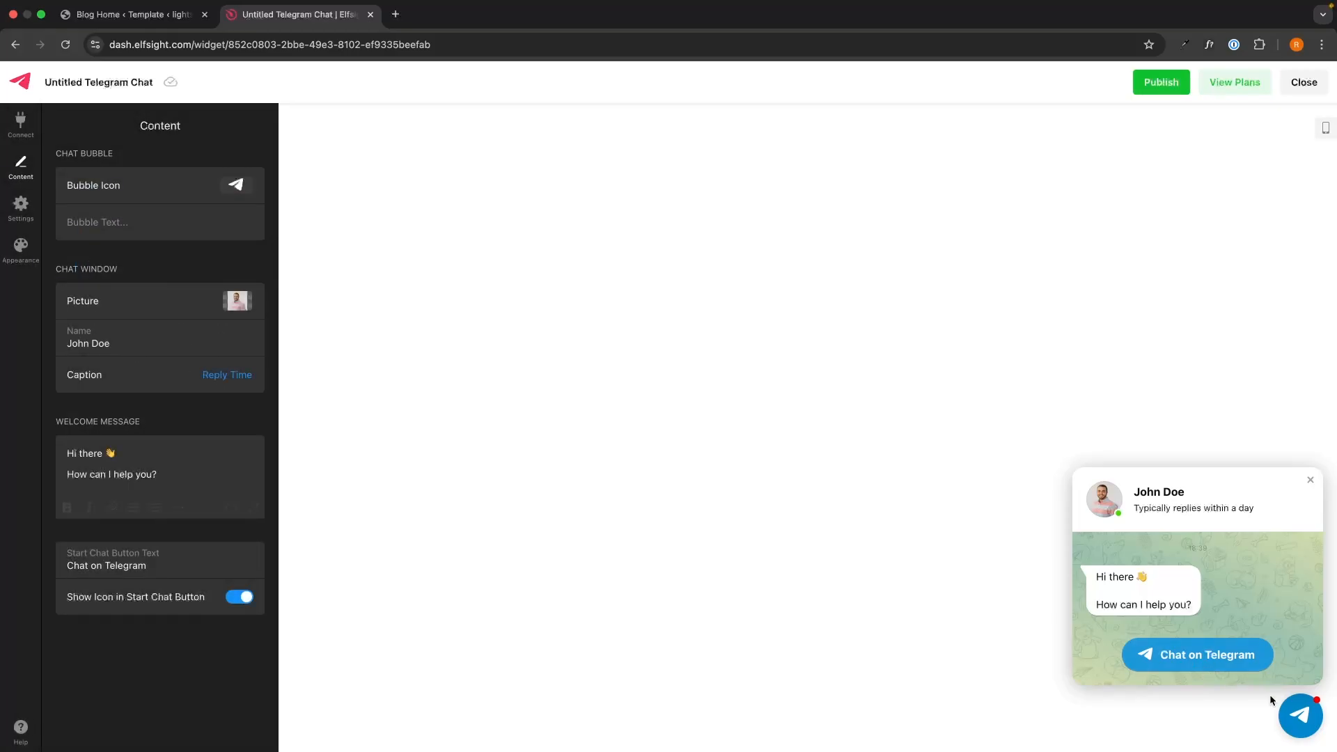
left_click(1310, 481)
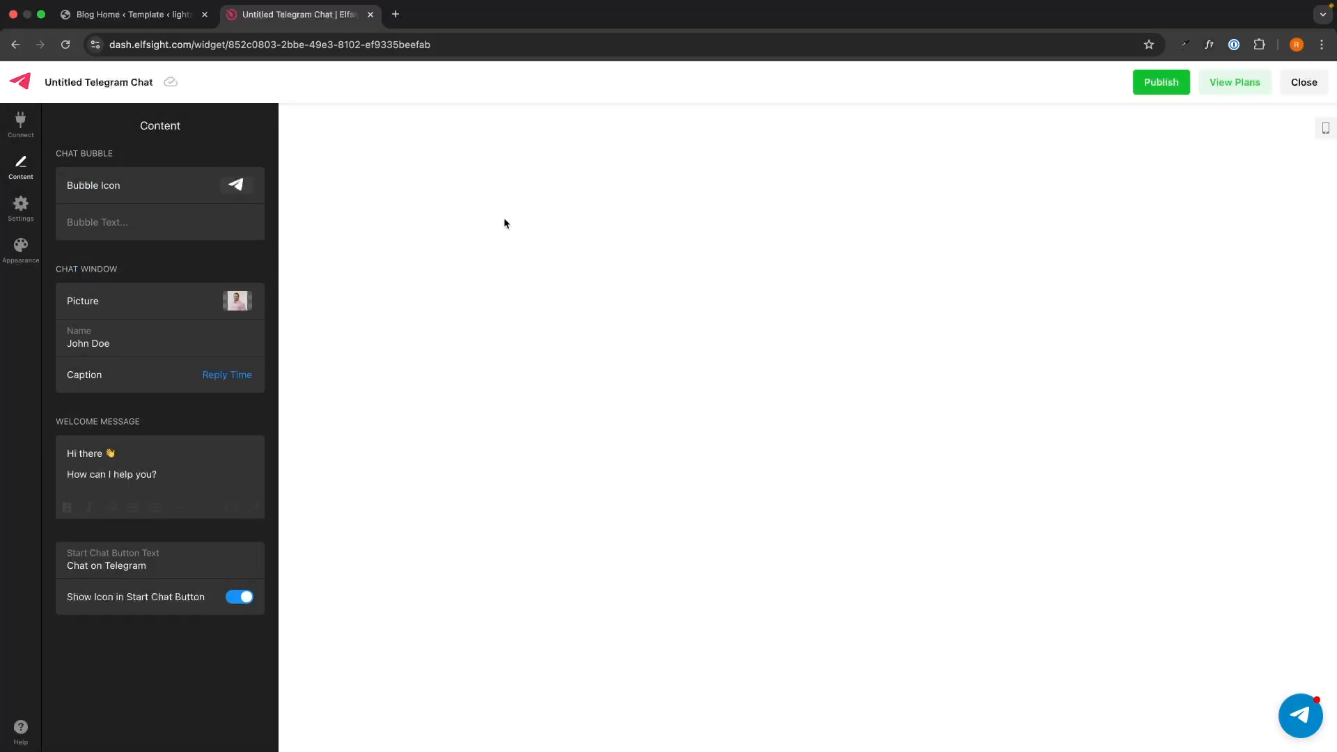
Step: Set the bubble text to 'Join our Telegram' and show the chat preview again
left_click(184, 229)
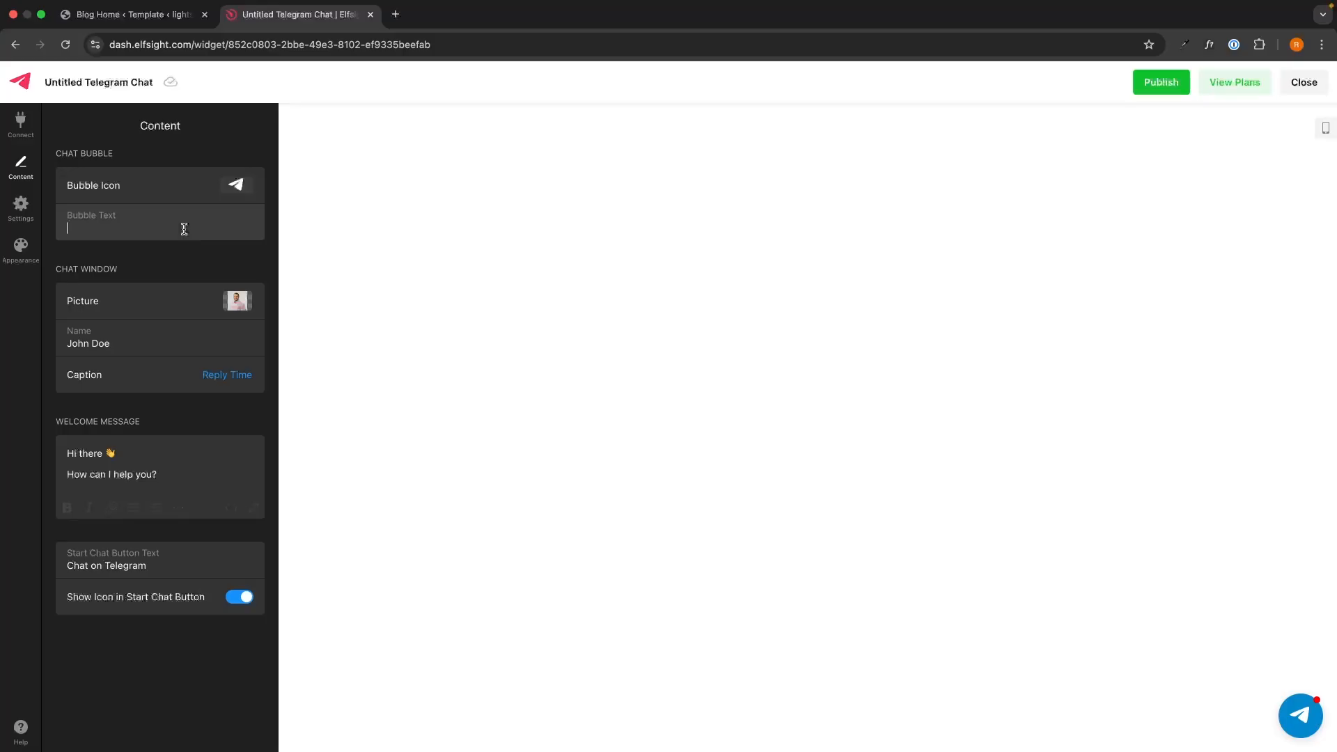
type("Jpi")
key("BackSpace")
key("BackSpace")
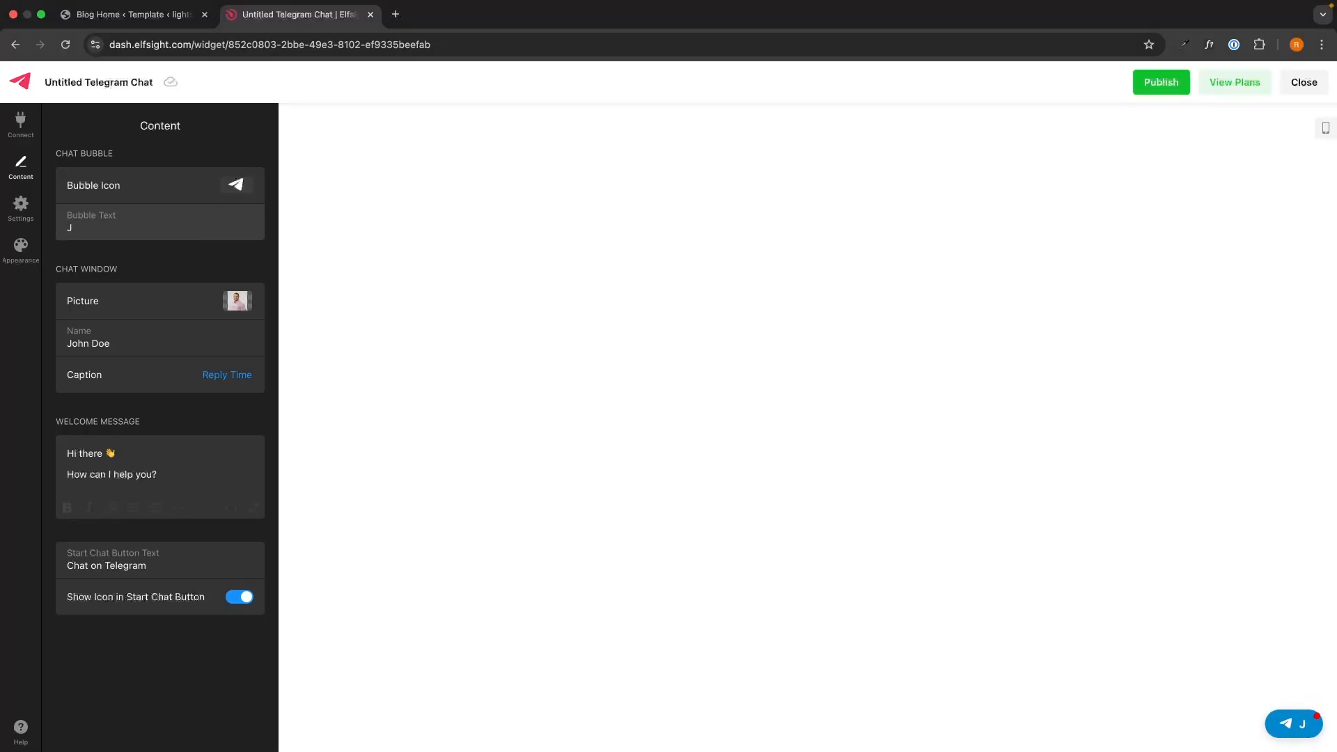
type("oin ou")
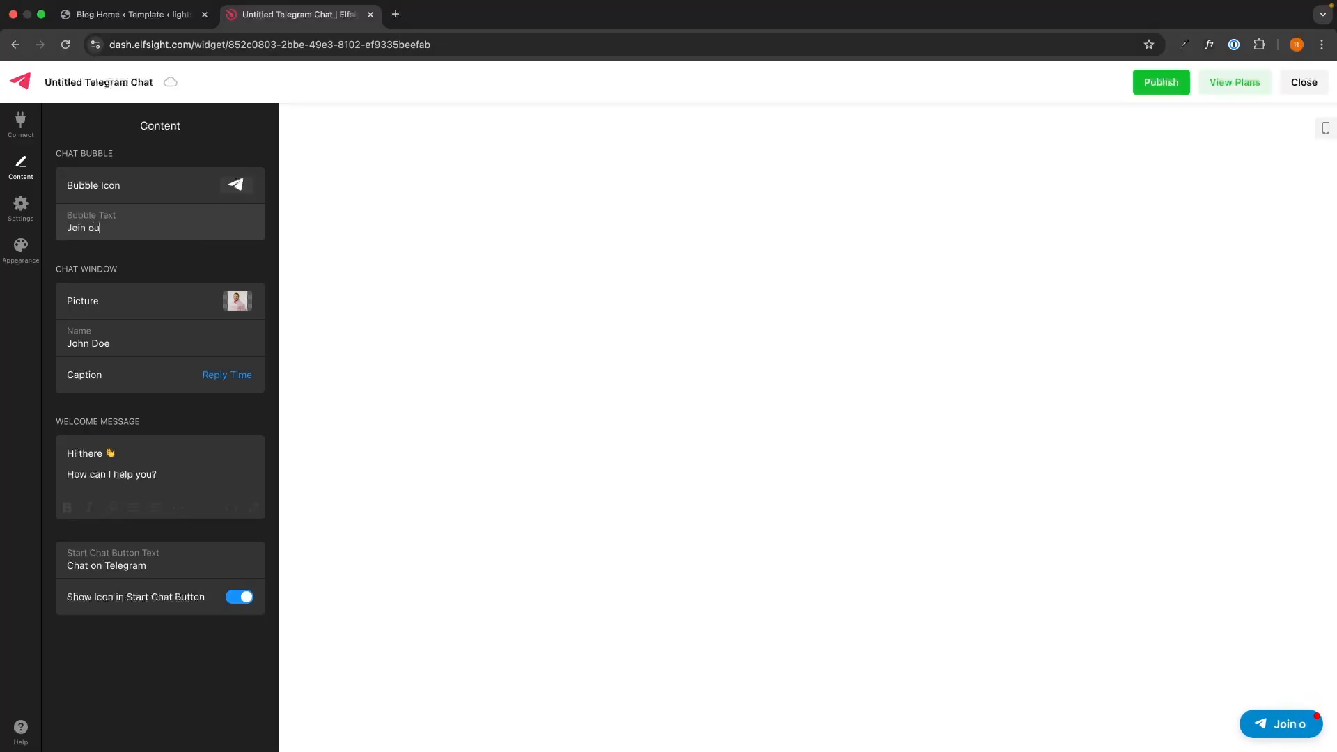
type("r Telegr")
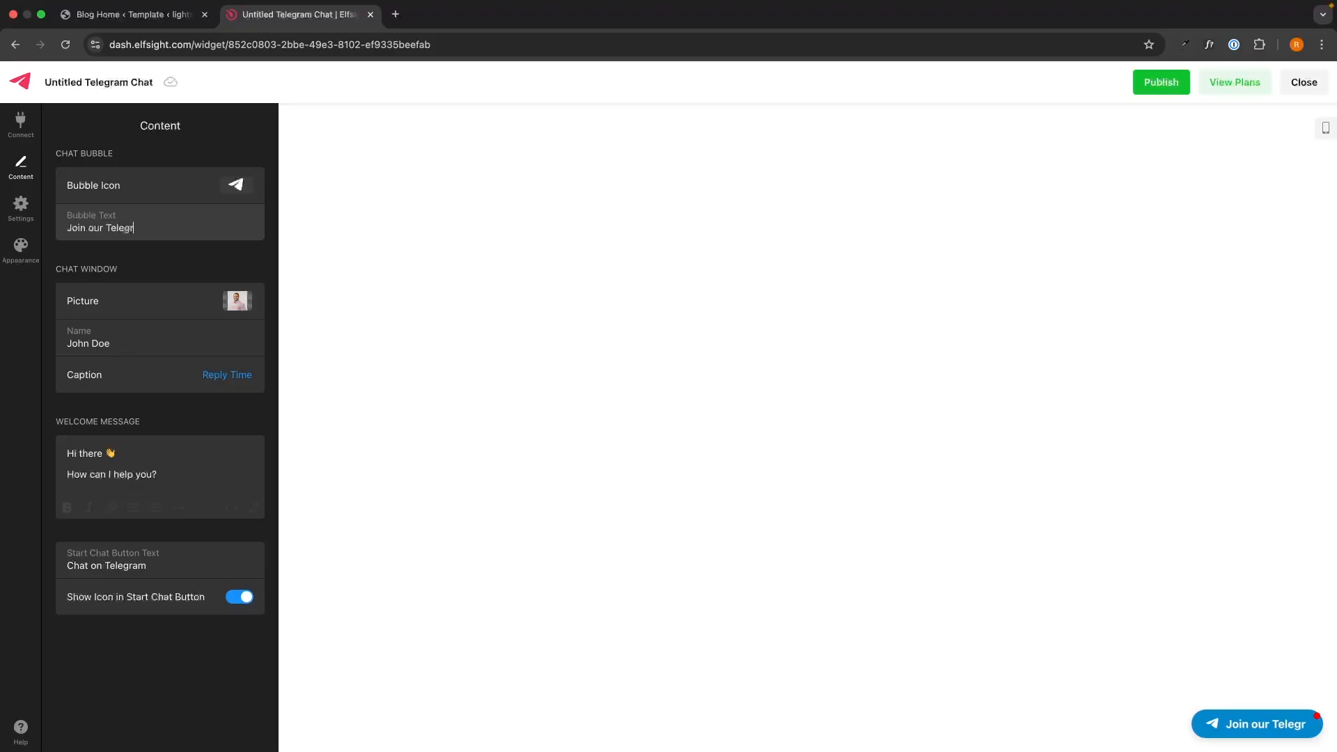
type("am")
left_click(179, 245)
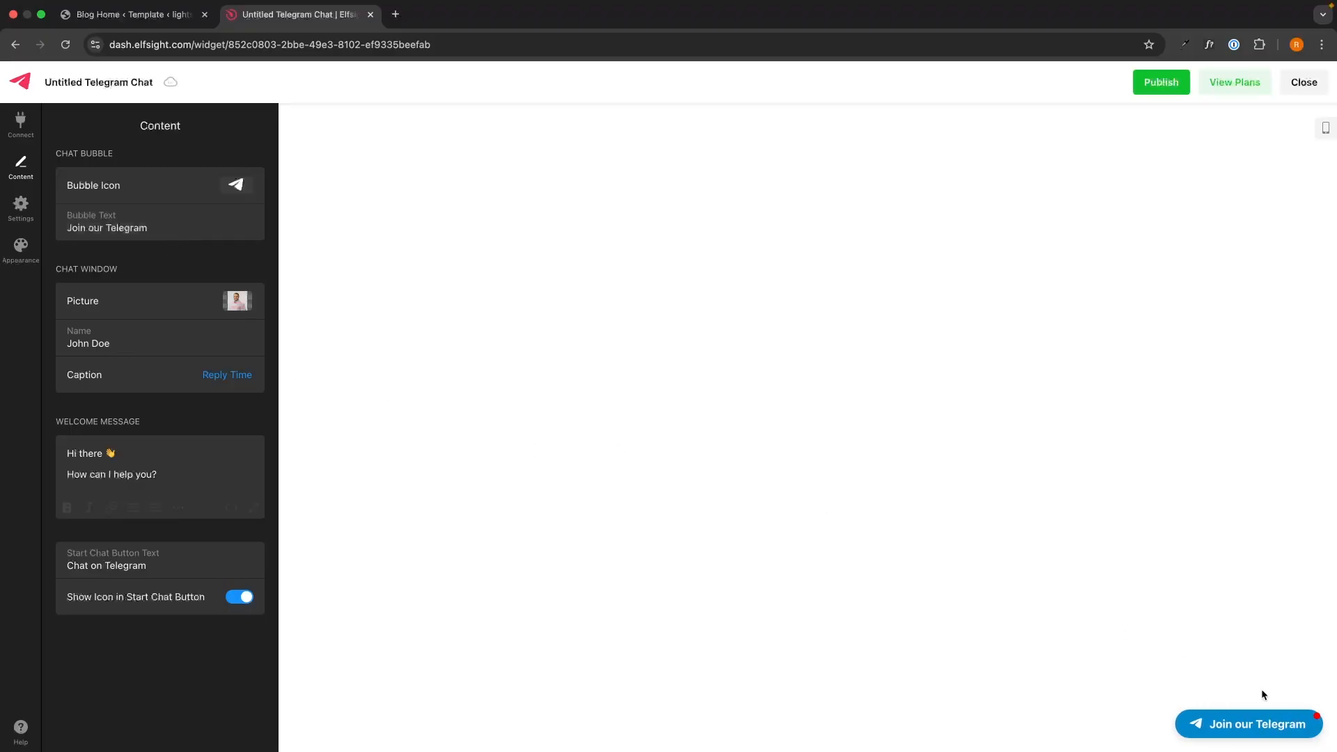
left_click(1253, 724)
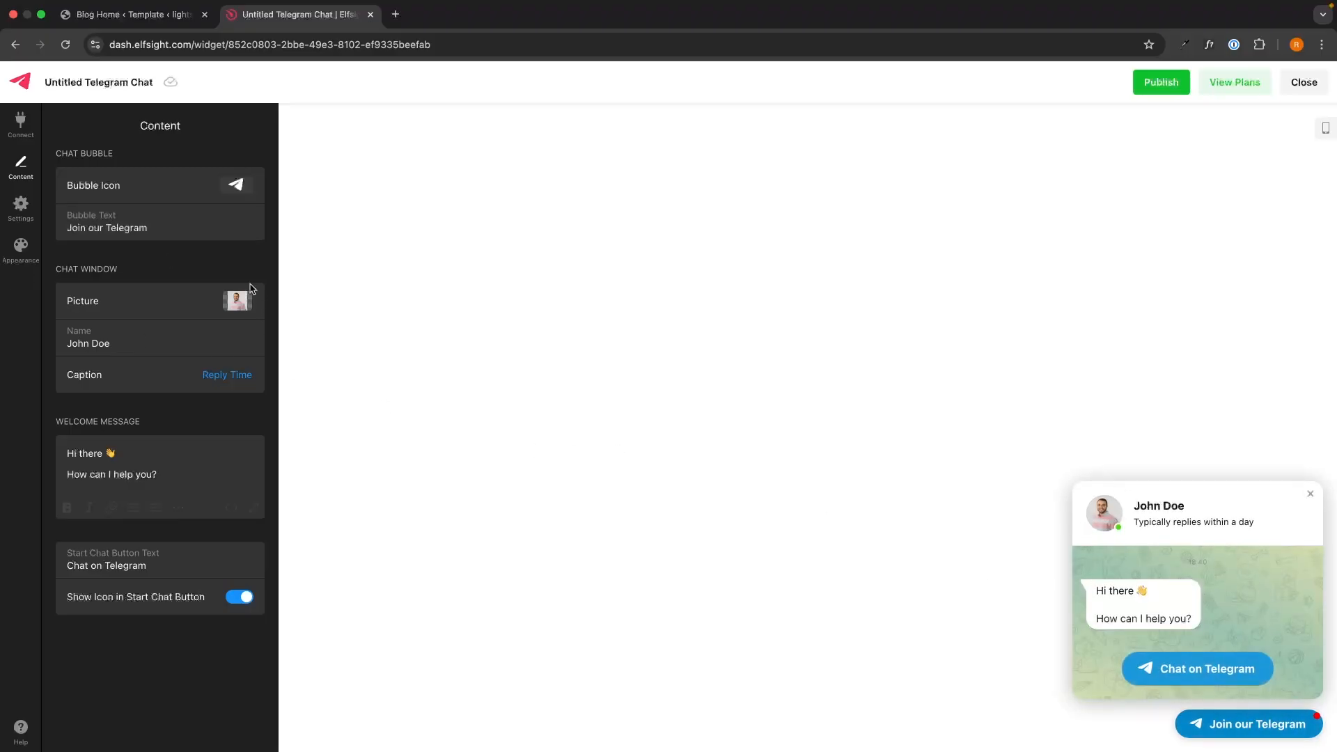
Step: Look over the profile picture replacement options, leaving the picture unchanged
left_click(239, 301)
left_click(216, 383)
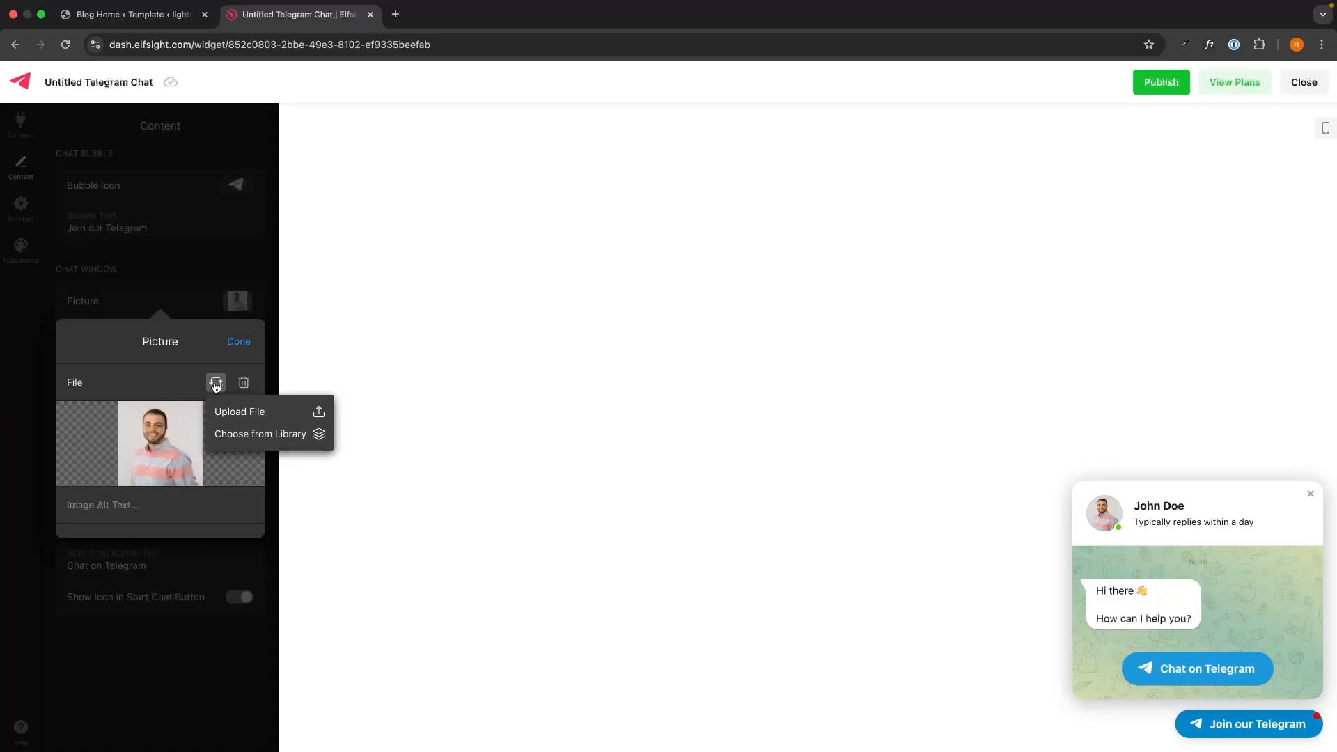
left_click(238, 342)
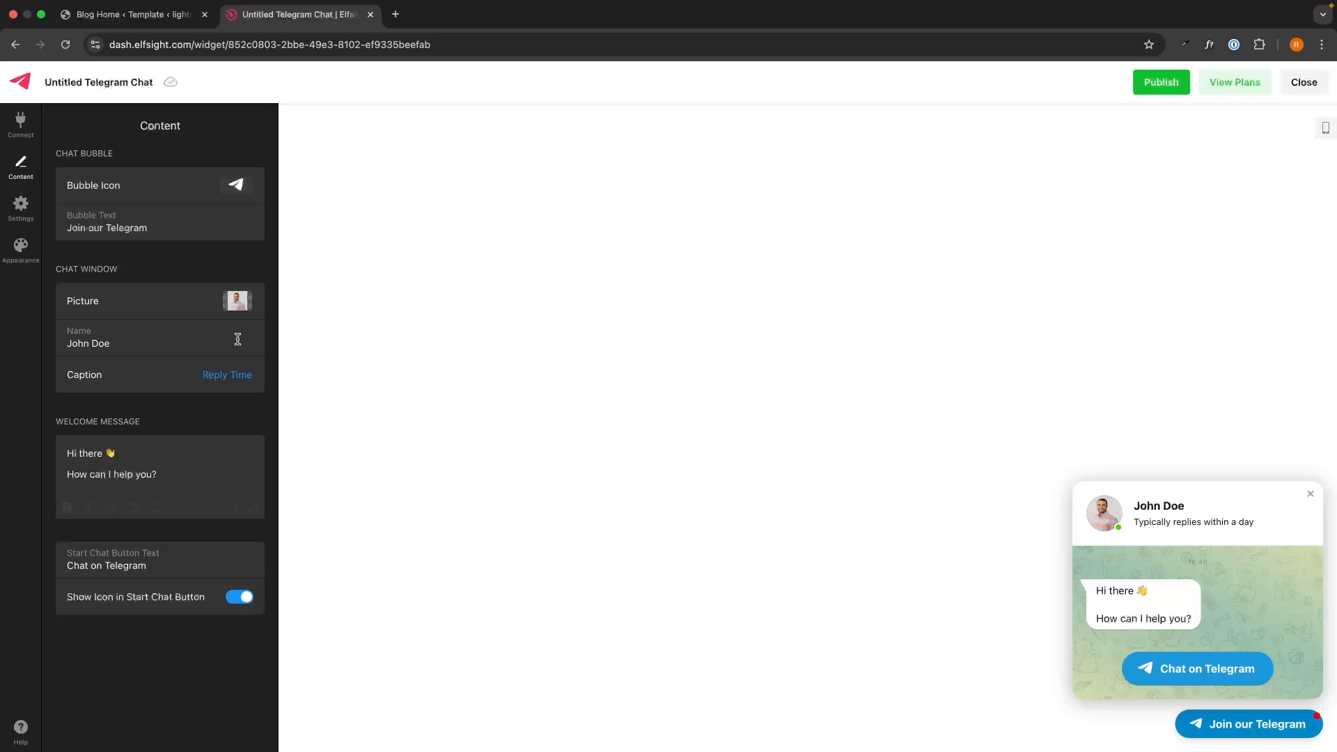
left_click(135, 340)
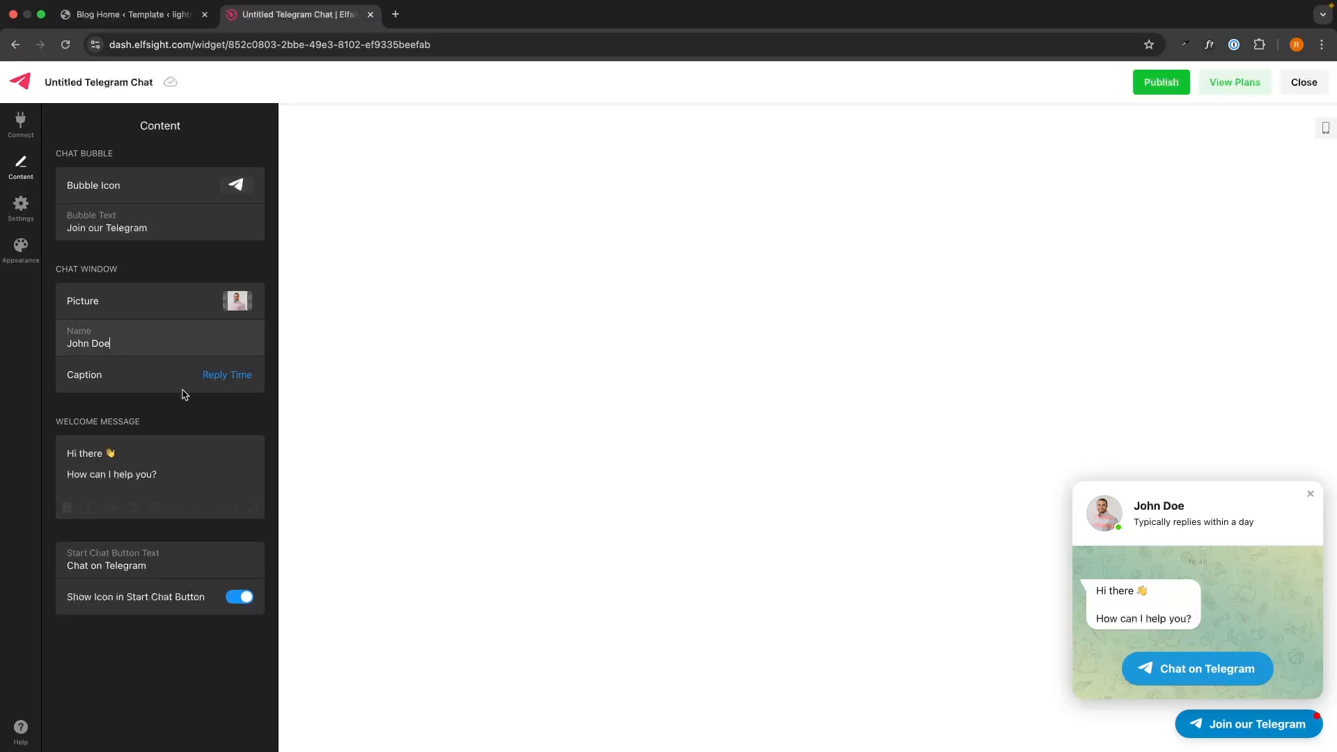
Step: Set the chat caption to the reply-time option 'Typically replies within an hour'
left_click(206, 377)
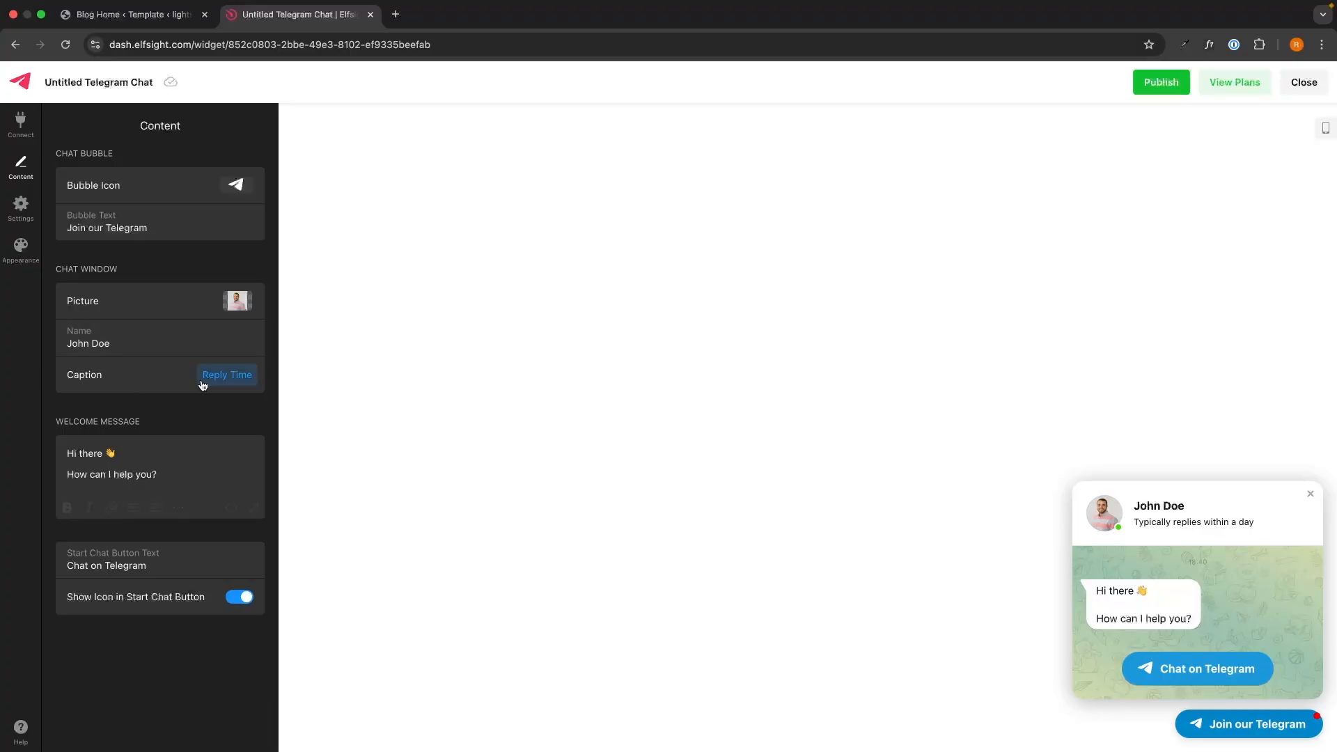
left_click(106, 463)
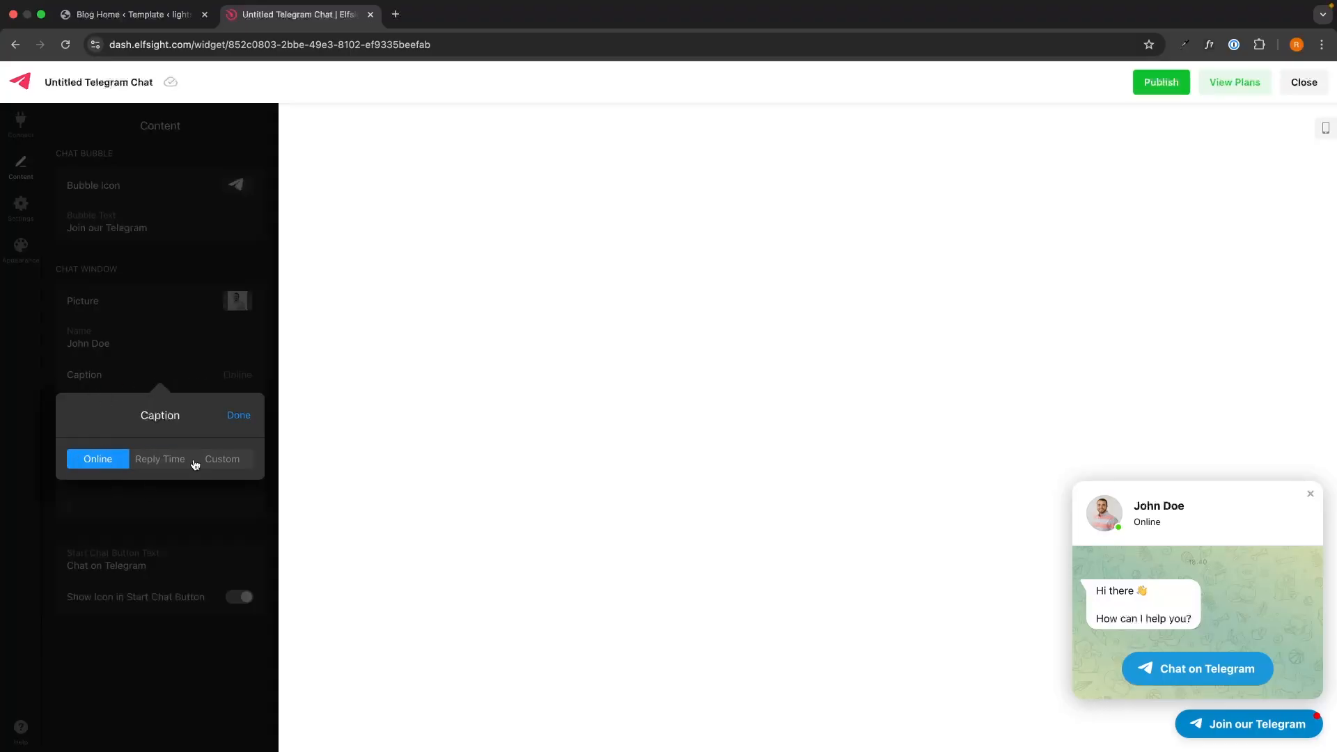
left_click(157, 460)
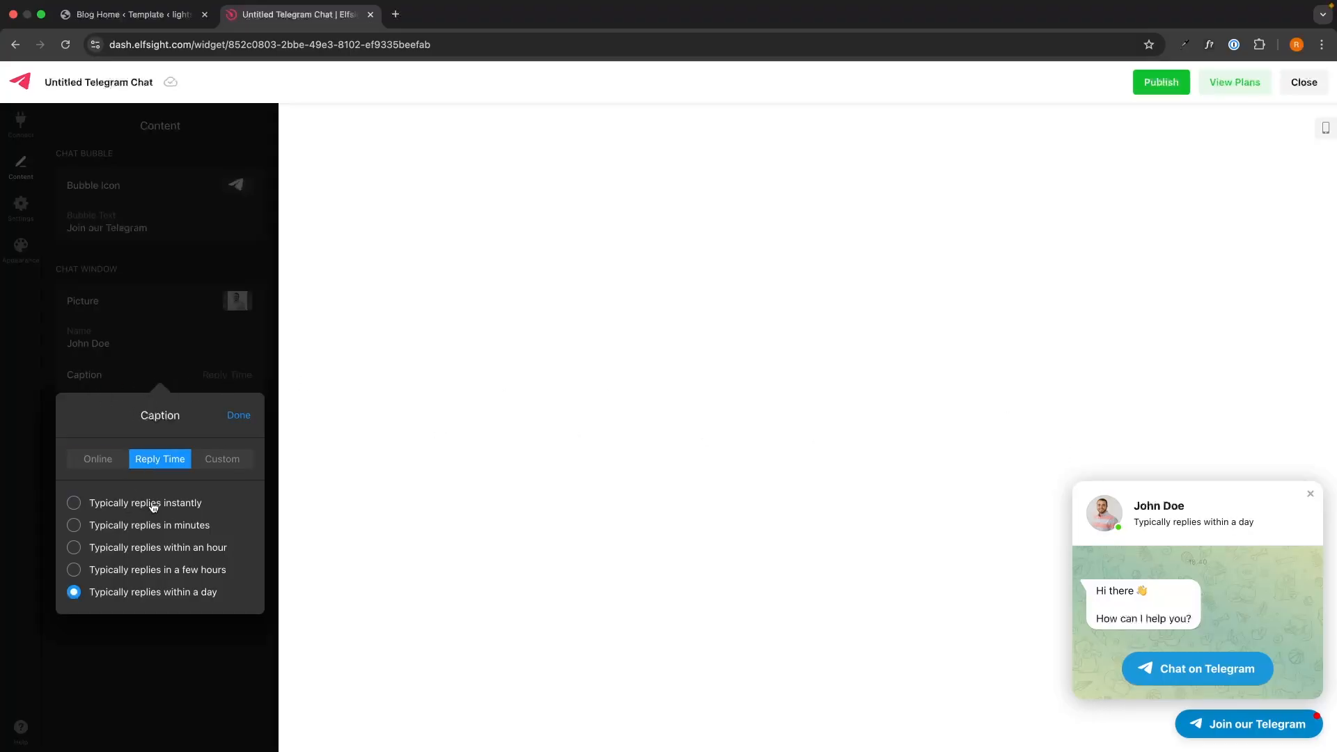
left_click(214, 461)
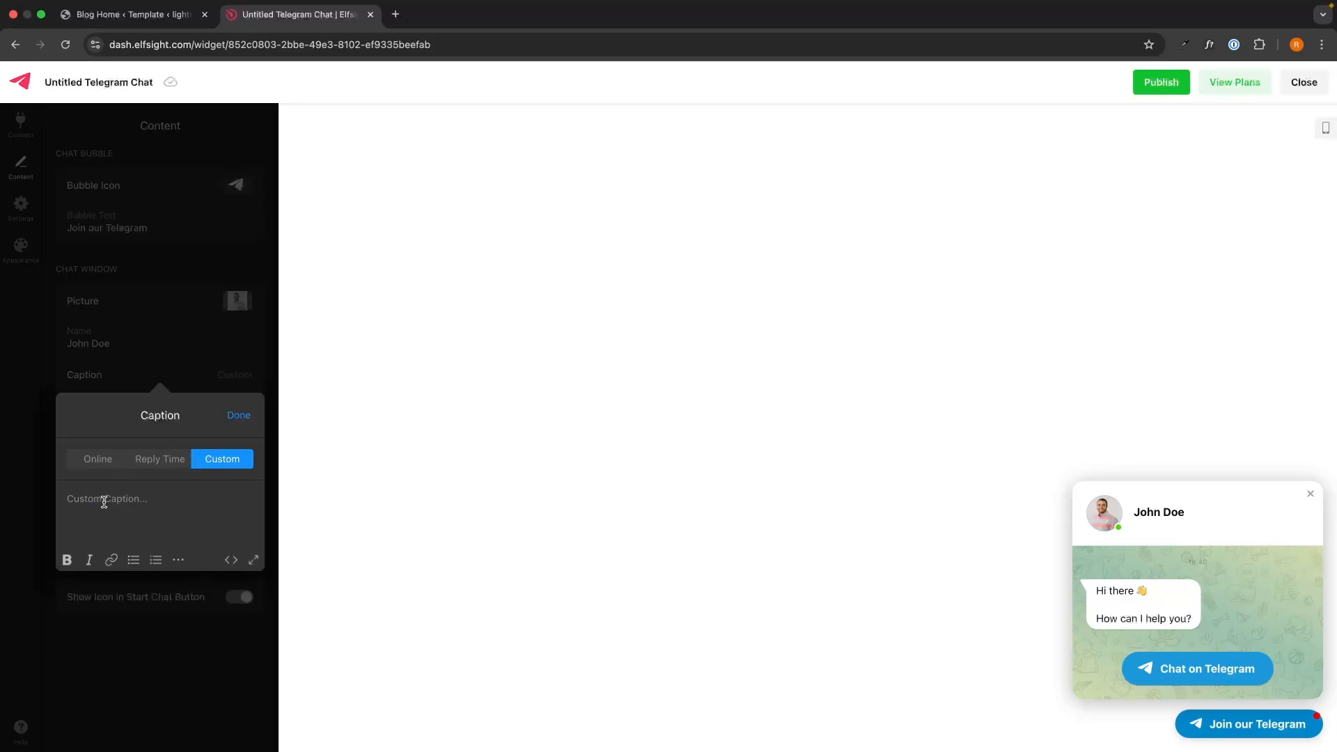
left_click(167, 469)
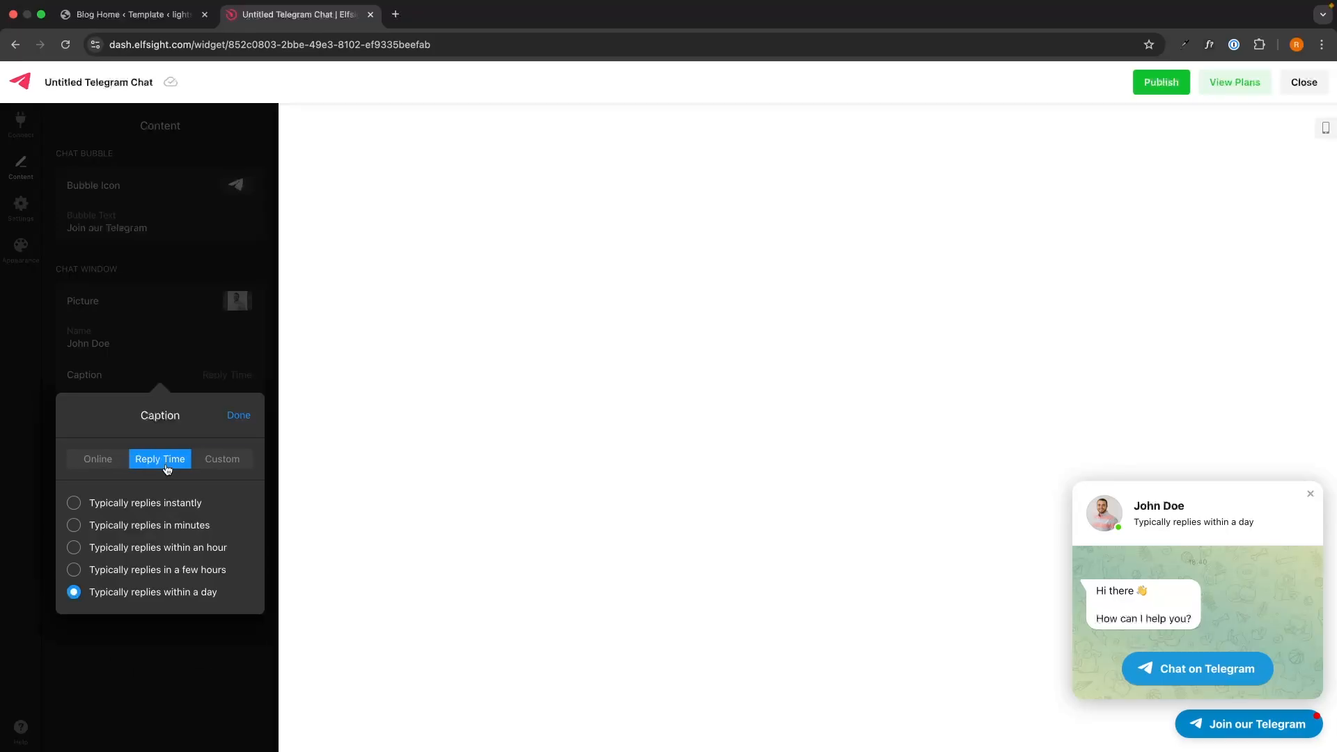
left_click(170, 547)
left_click(239, 415)
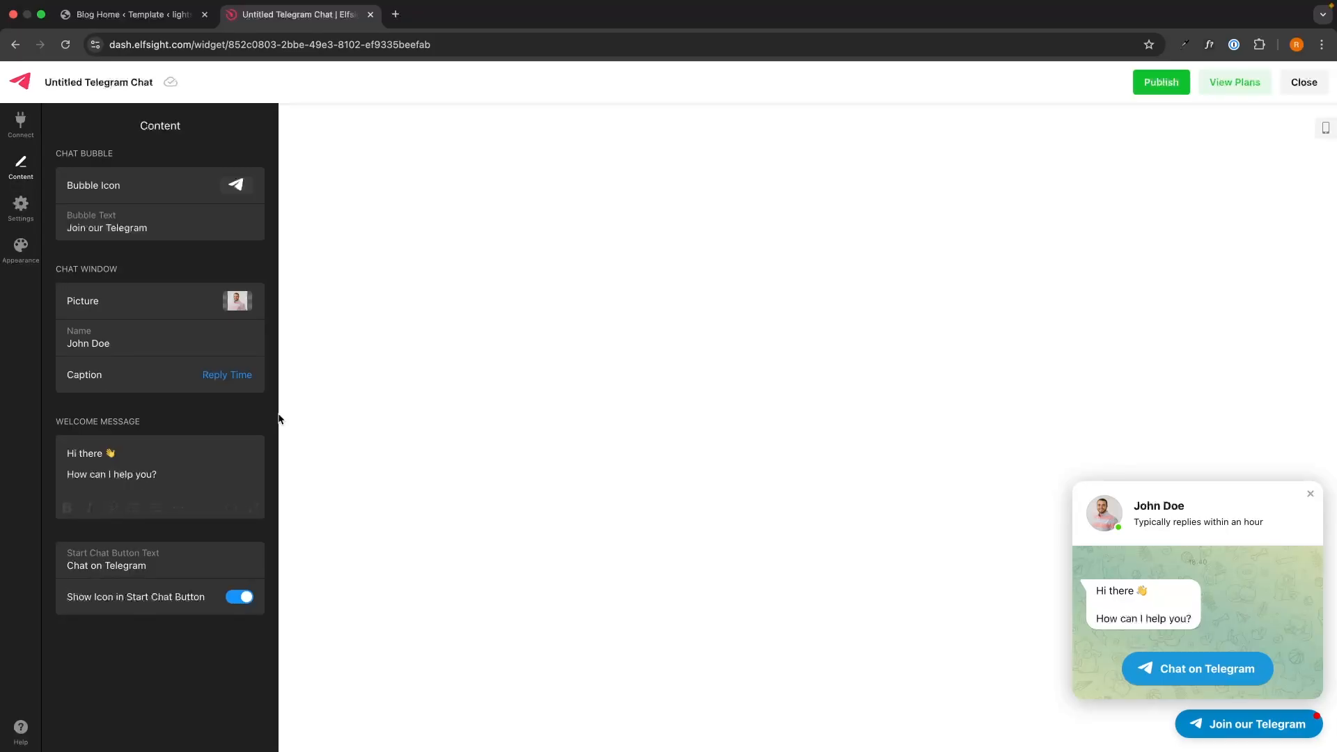
Step: Keep the welcome message and relabel the start chat button 'Join us on Telegram'
left_click_drag(191, 480, 56, 456)
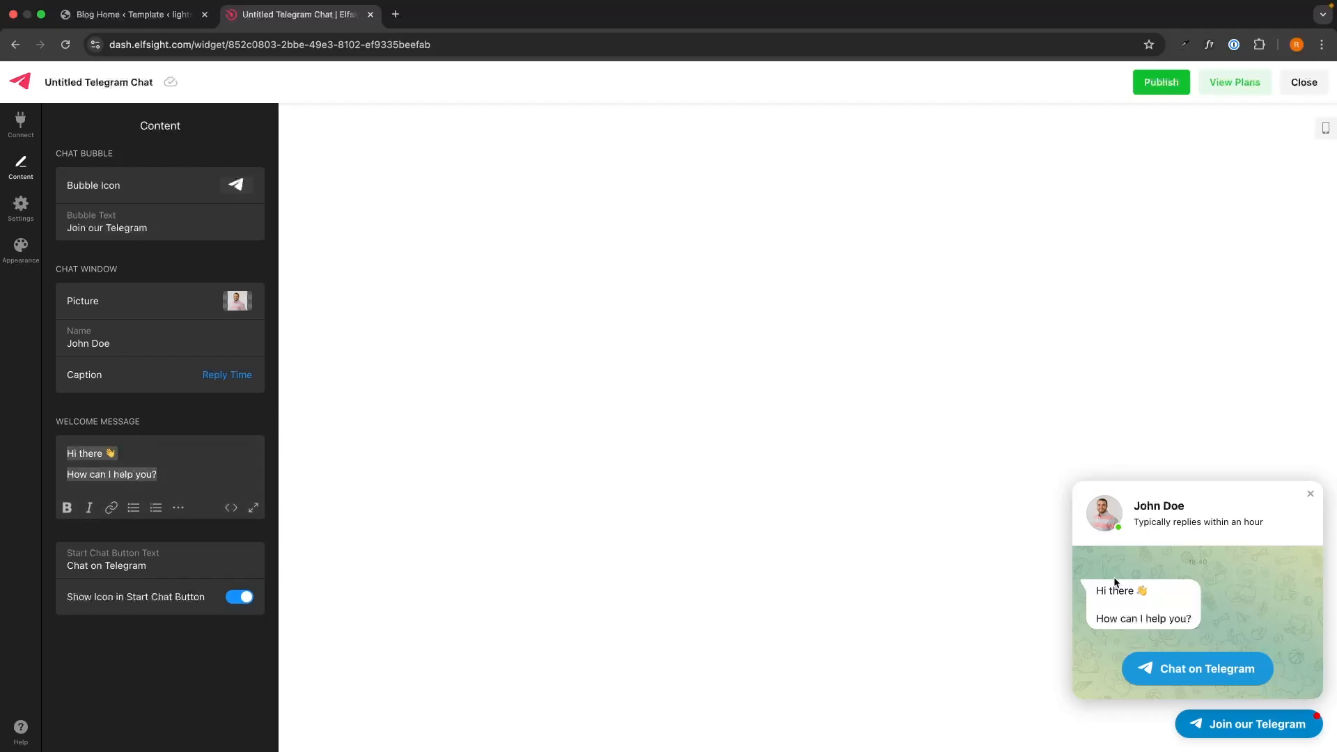
left_click(163, 398)
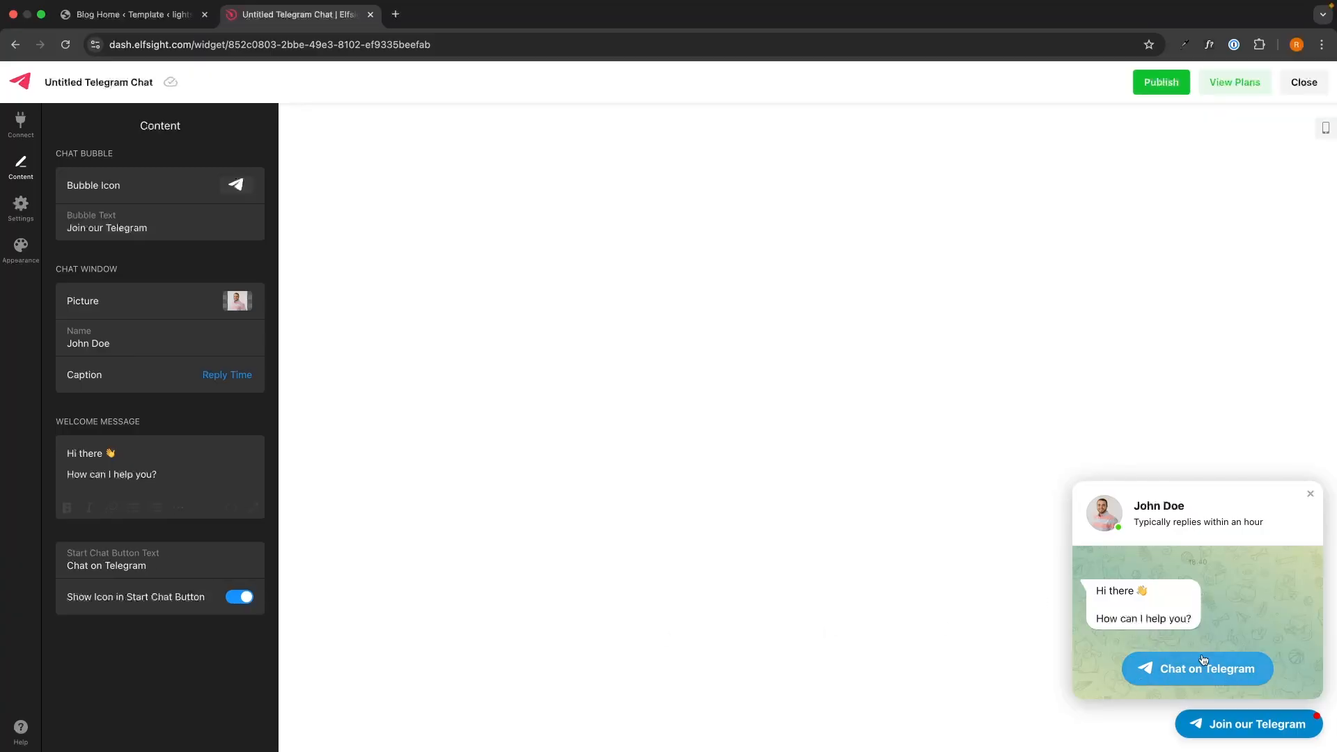
left_click_drag(155, 567, 60, 567)
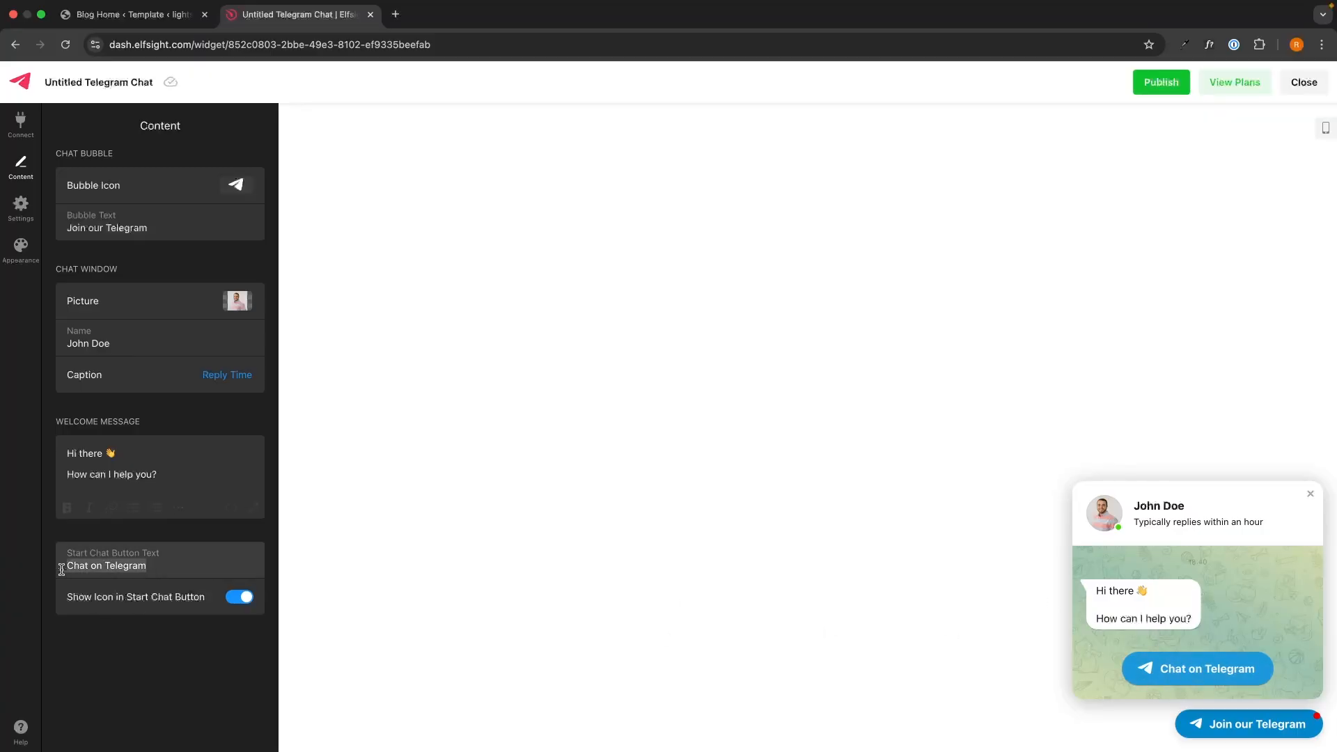
type("Join us ")
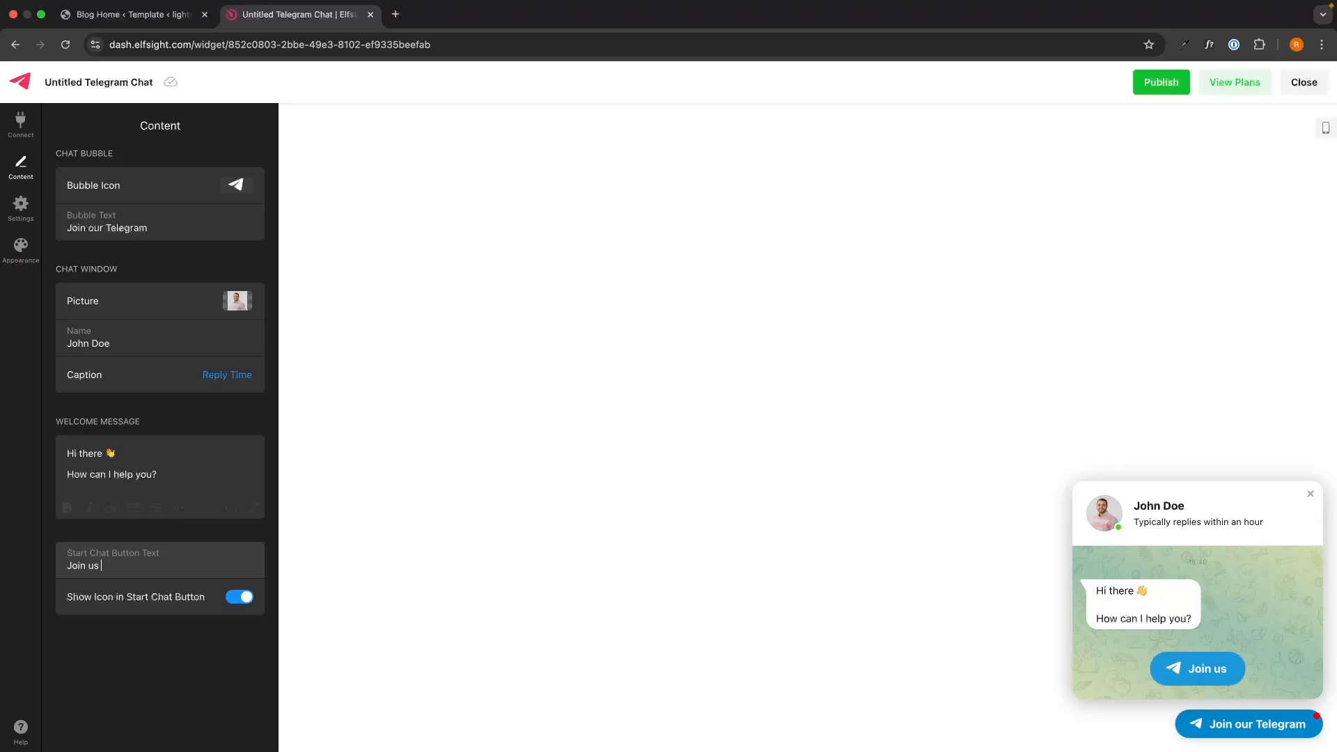
type("on Telegram")
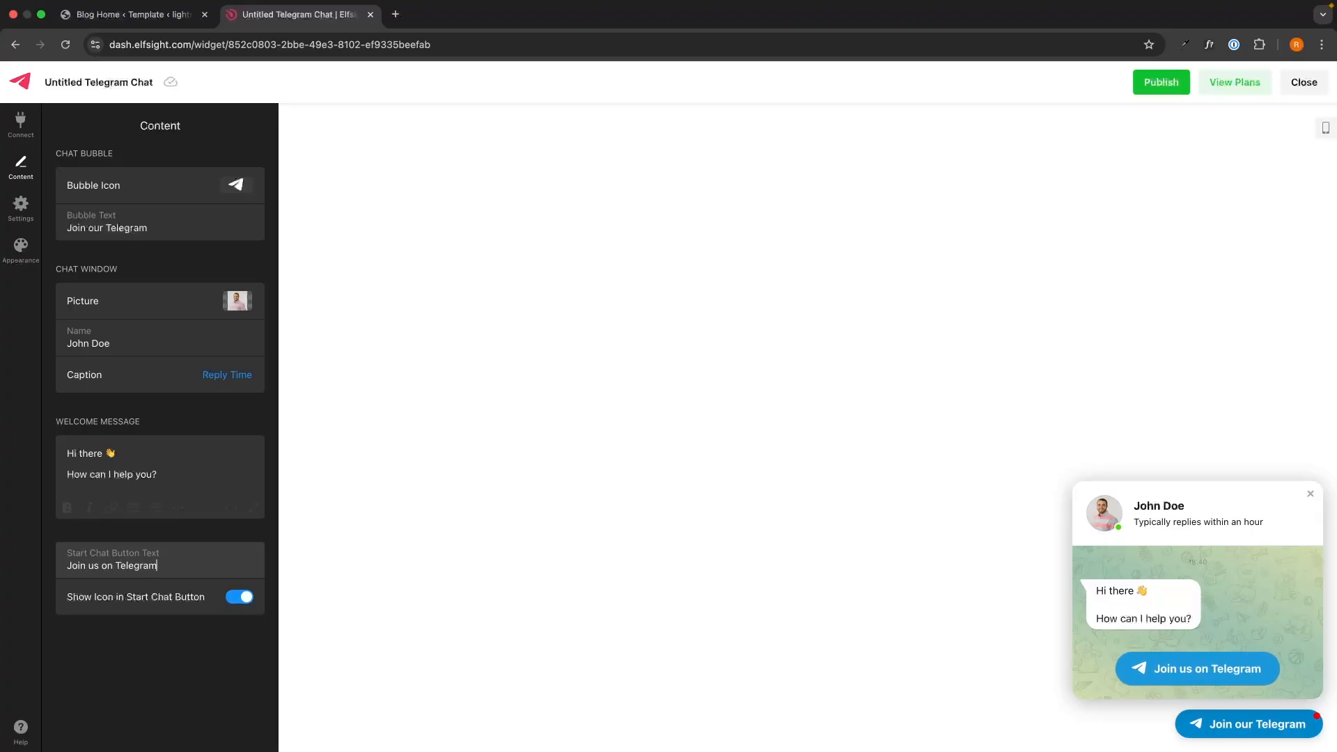
left_click(21, 206)
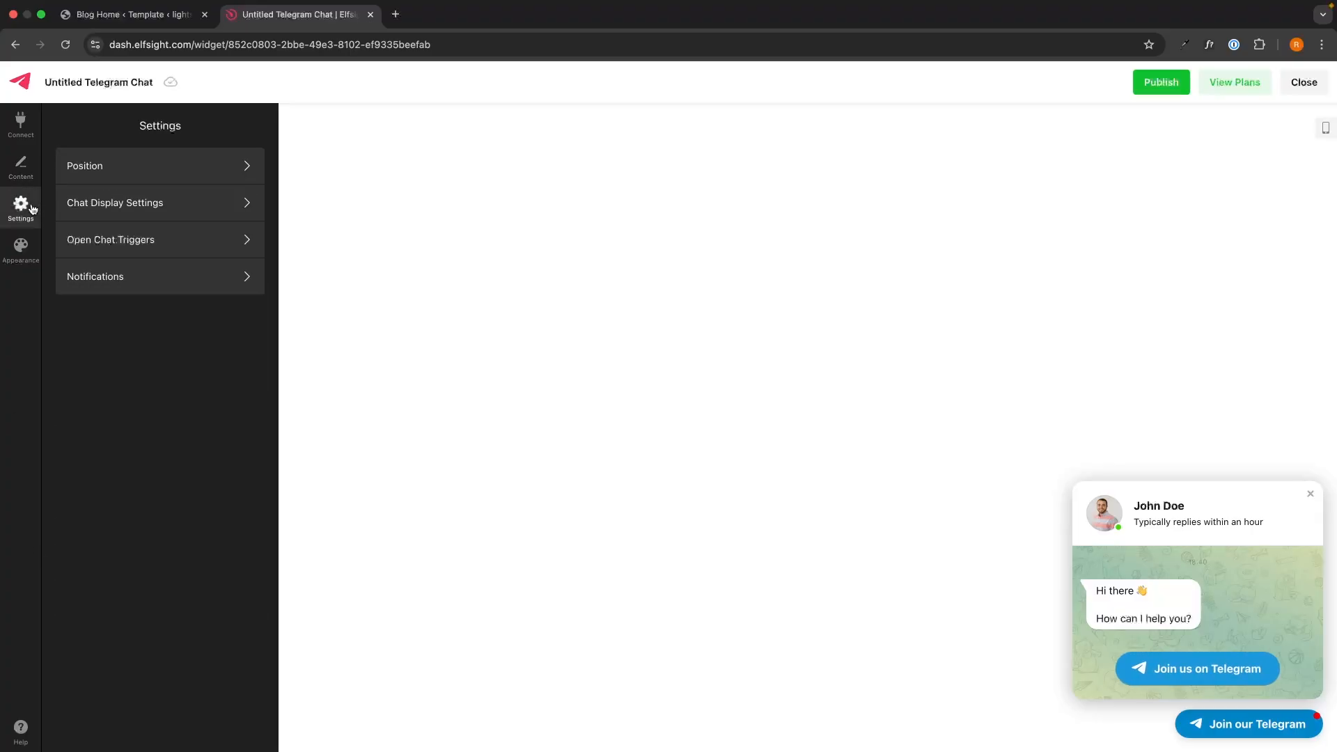
Step: Compare left, center and right bubble alignment in Position, ending right-aligned
left_click(149, 172)
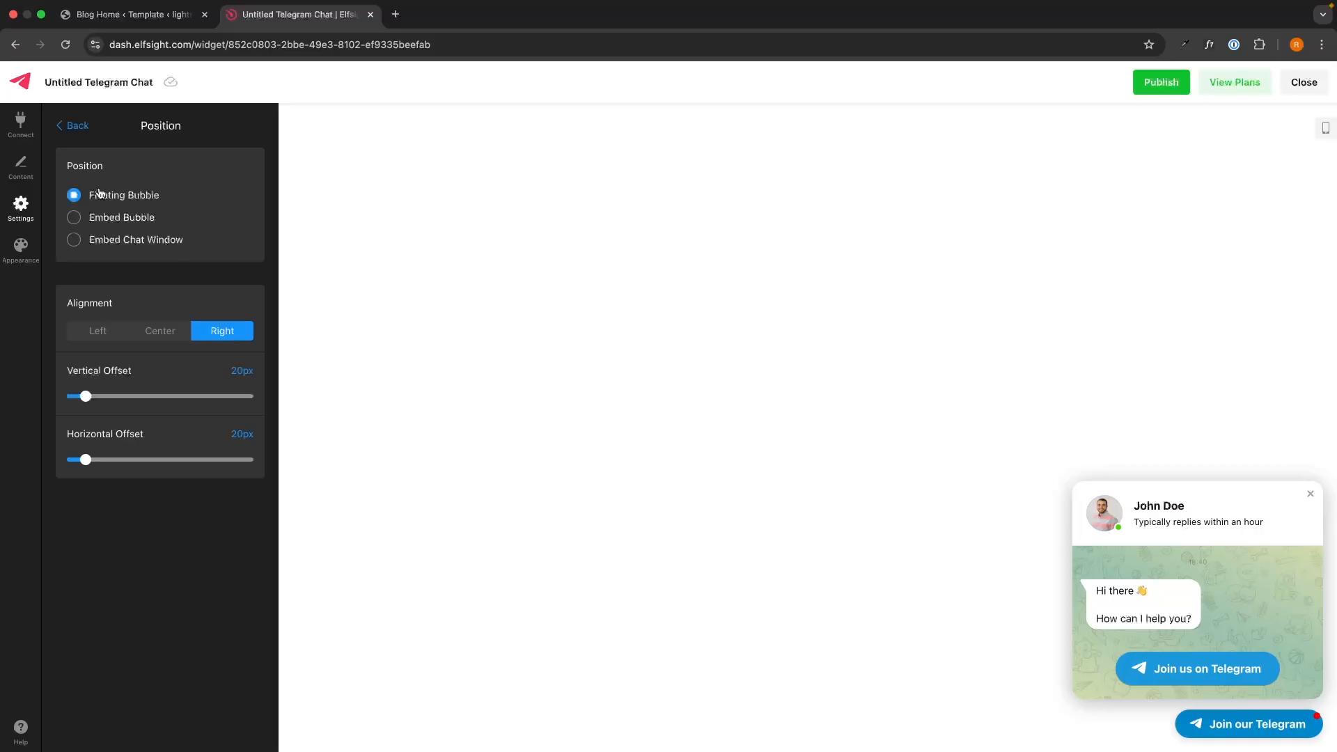
left_click(1310, 494)
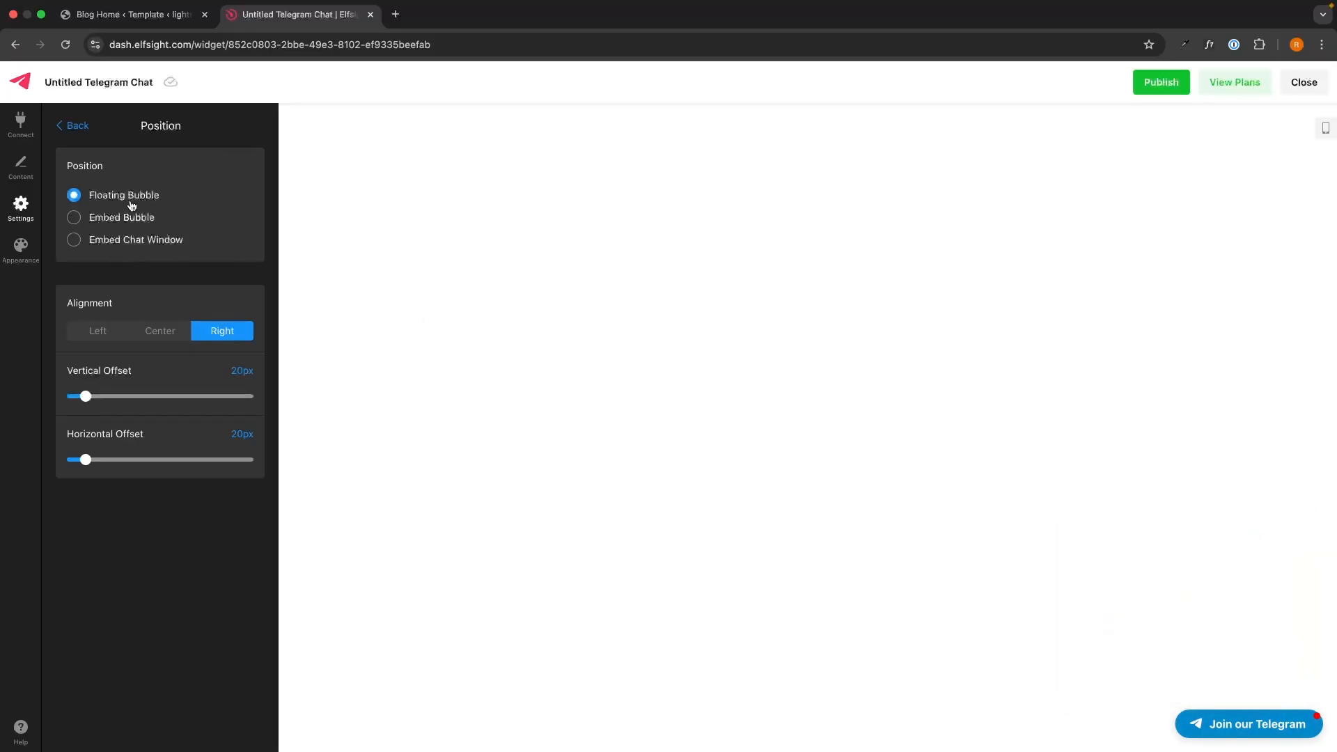
left_click(99, 332)
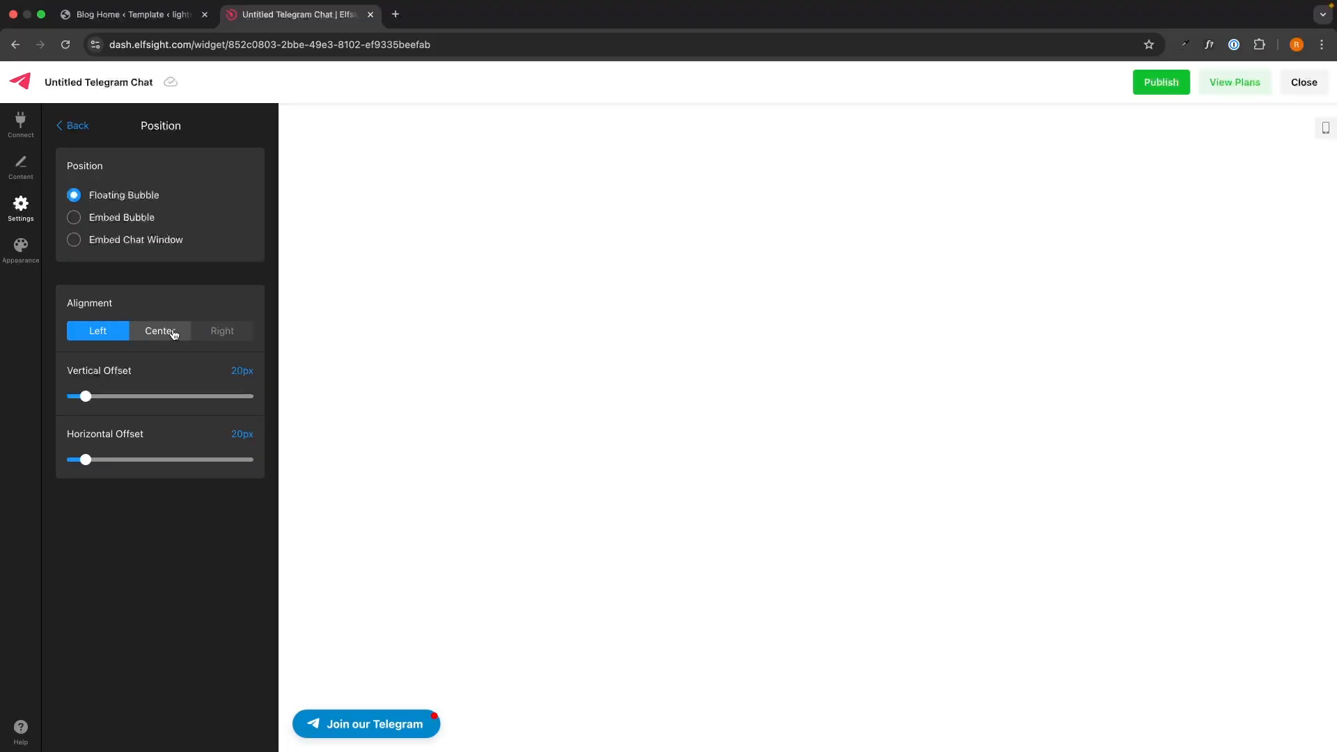
left_click(172, 334)
left_click(224, 335)
left_click(108, 334)
left_click(194, 333)
Step: Try the Embed Bubble and Embed Chat Window layouts, then return to Floating Bubble
left_click(123, 220)
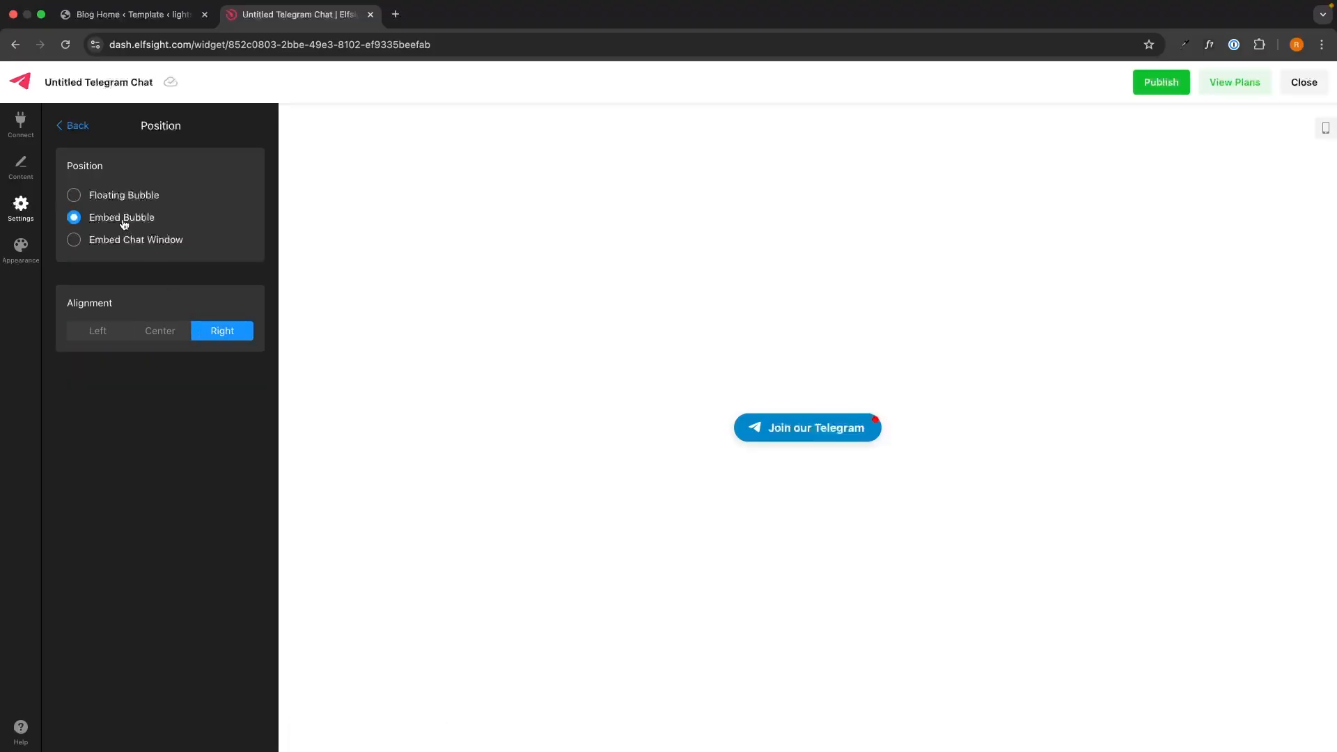
left_click(115, 241)
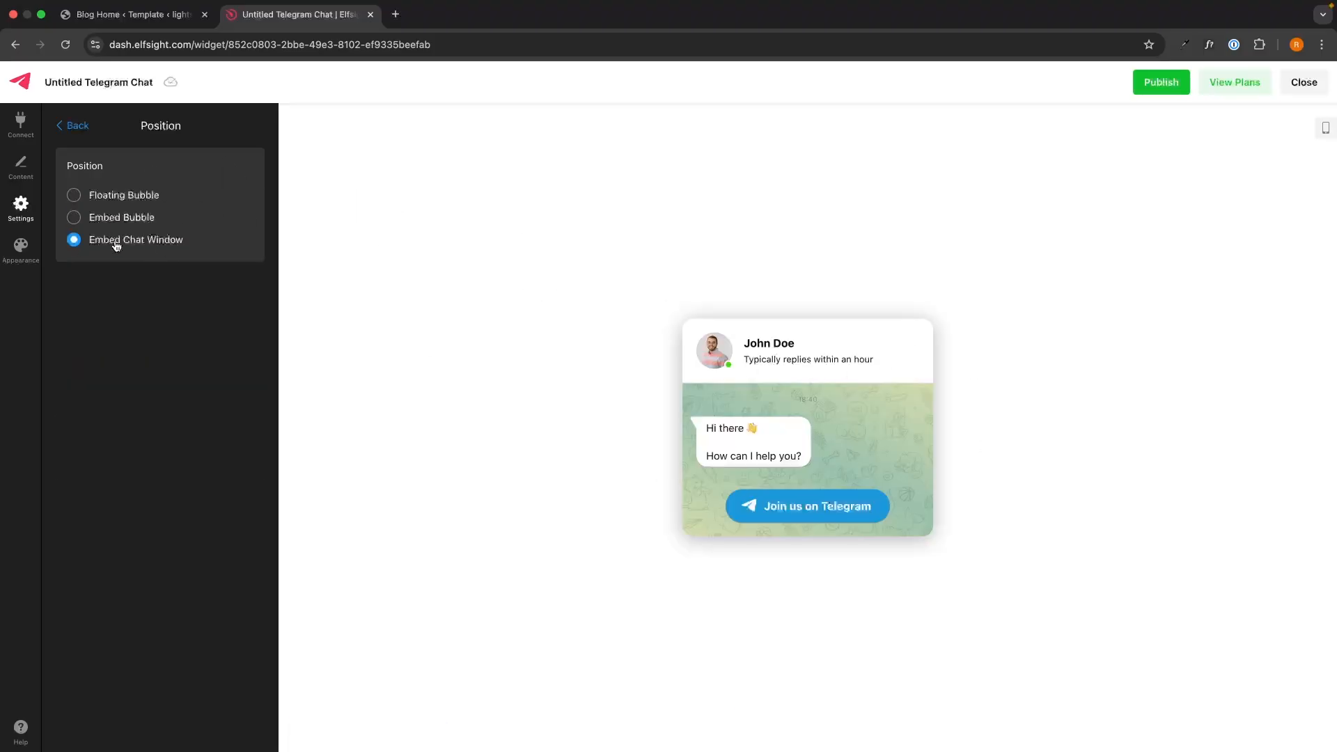
left_click(75, 195)
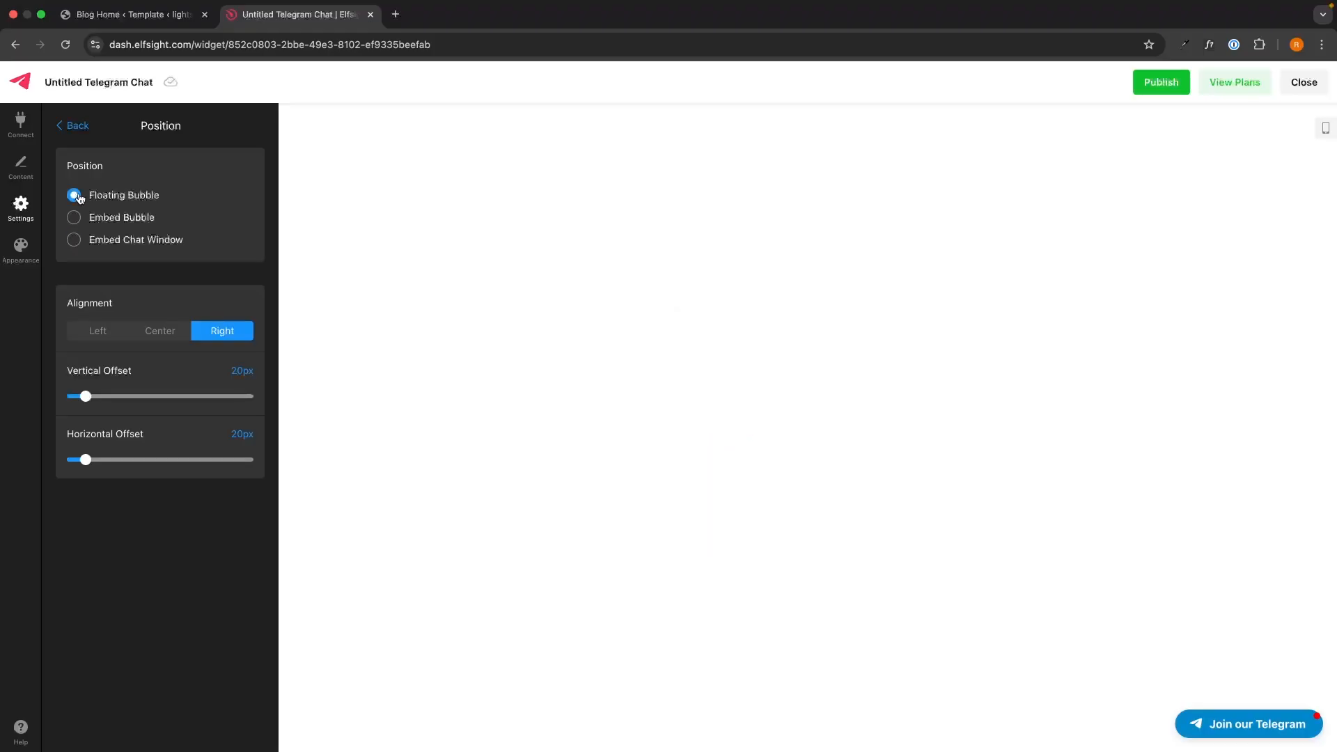
left_click(75, 125)
Step: Review the Chat Display page, device, visitor and date/time options without changes
left_click(145, 191)
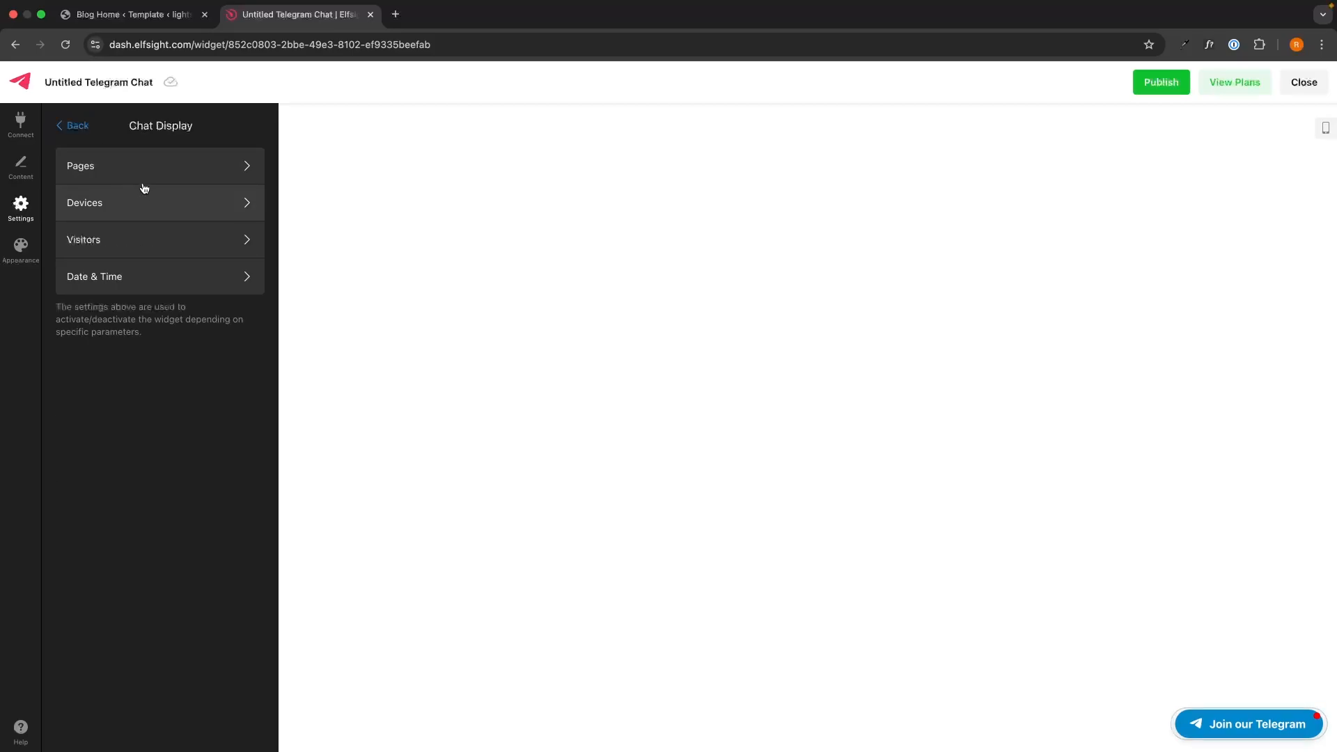
left_click(127, 174)
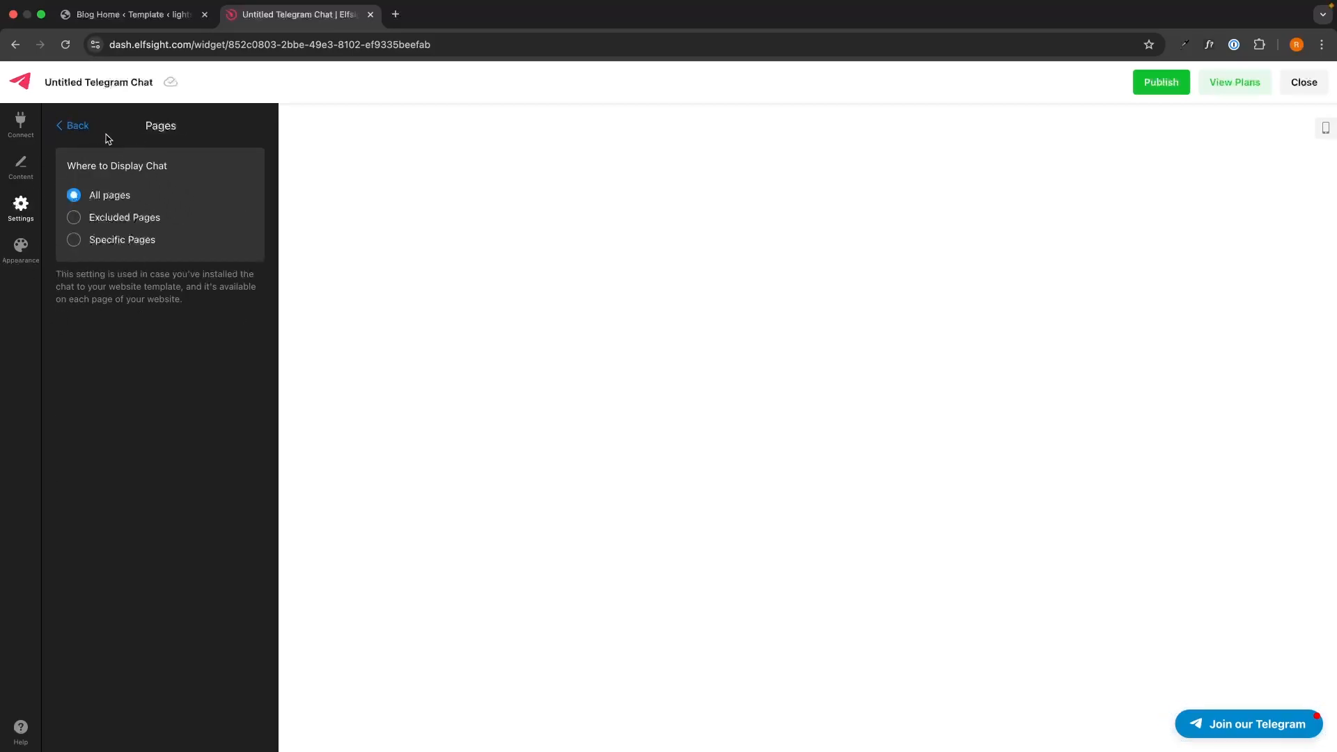
left_click(85, 126)
left_click(115, 215)
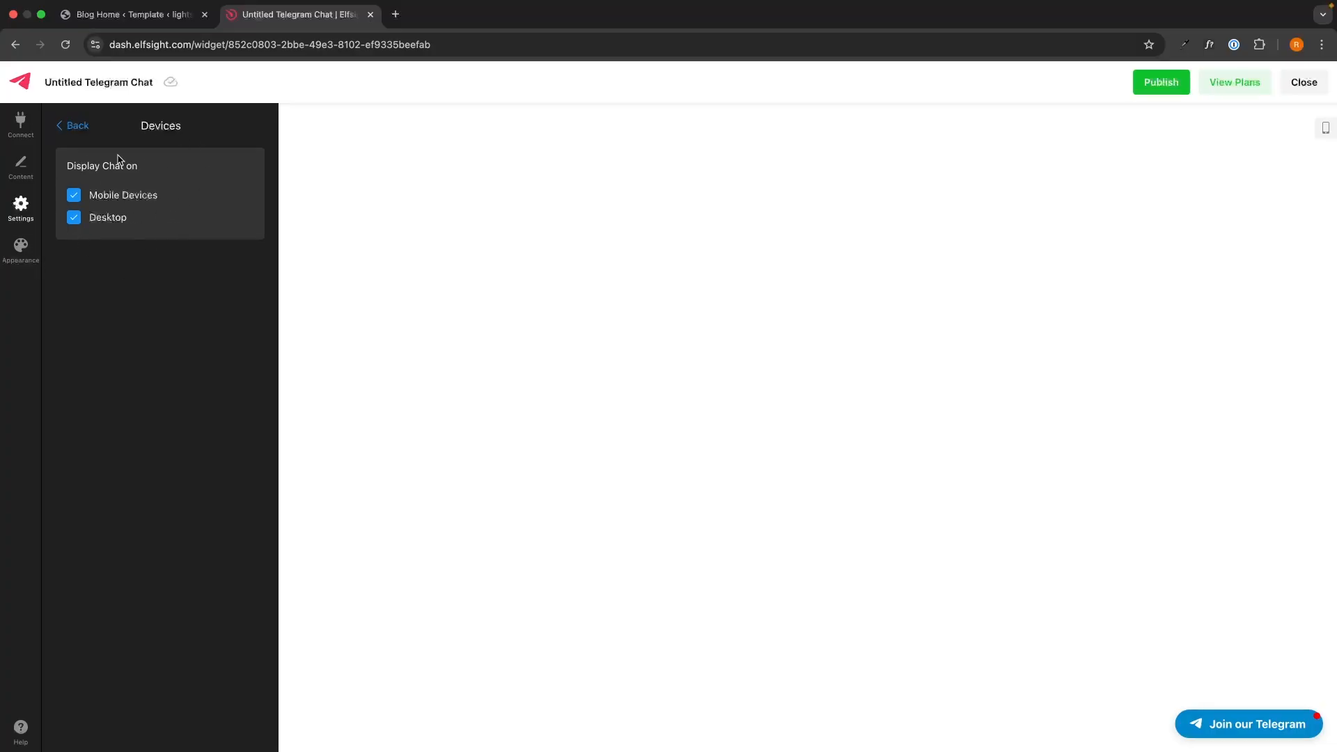
left_click(75, 125)
left_click(108, 240)
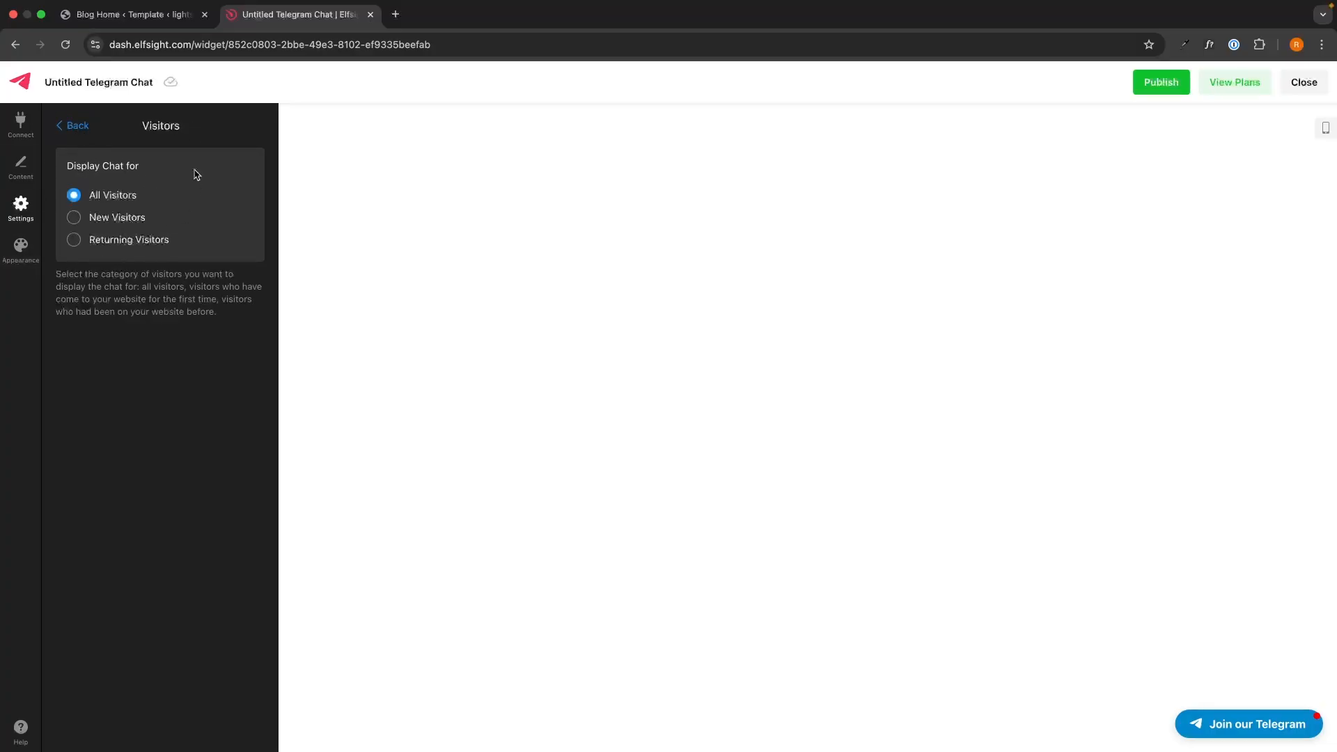
left_click(80, 127)
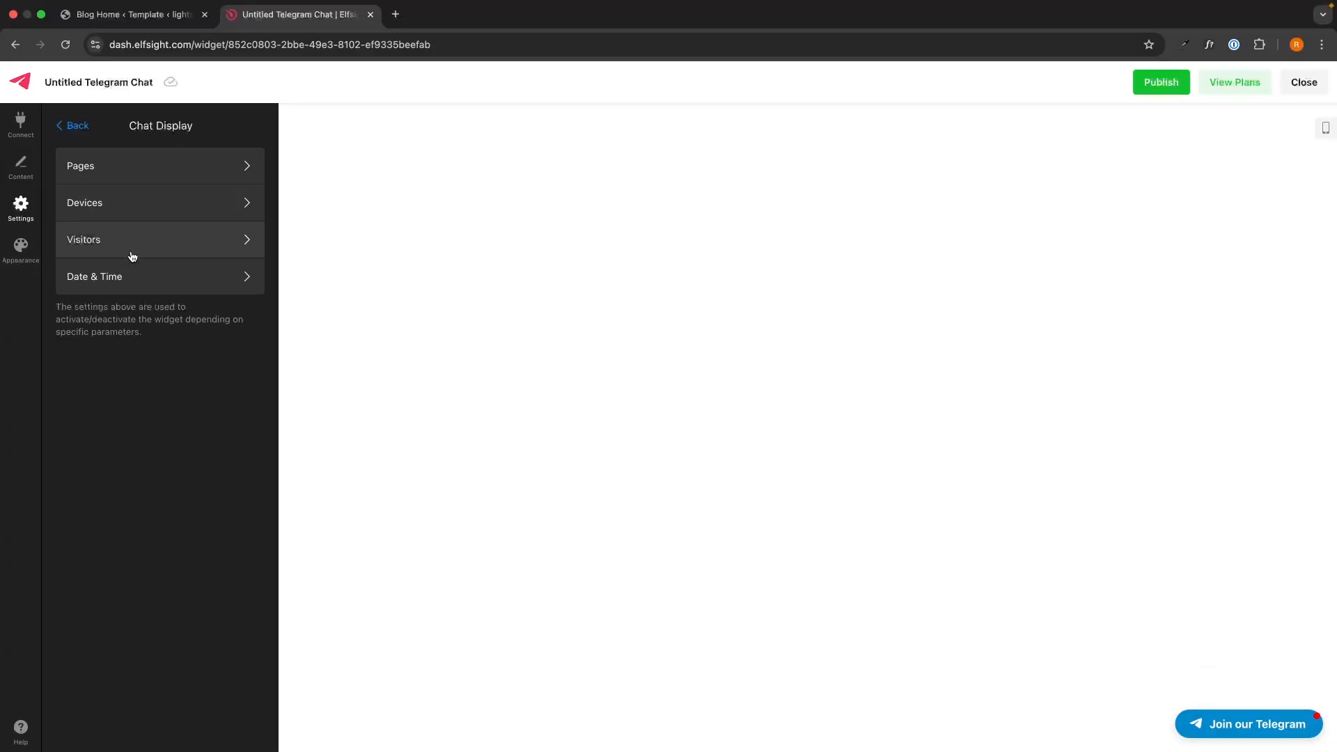
left_click(131, 270)
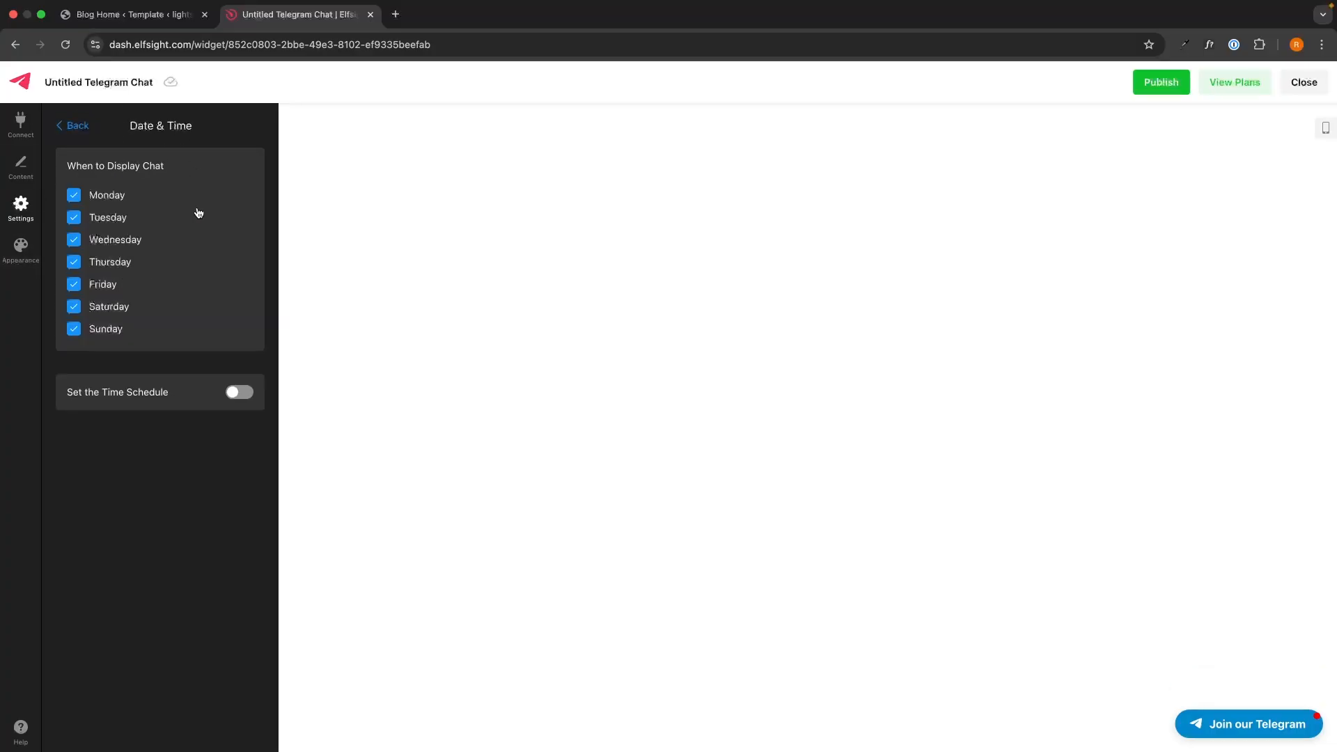
left_click(85, 131)
left_click(85, 129)
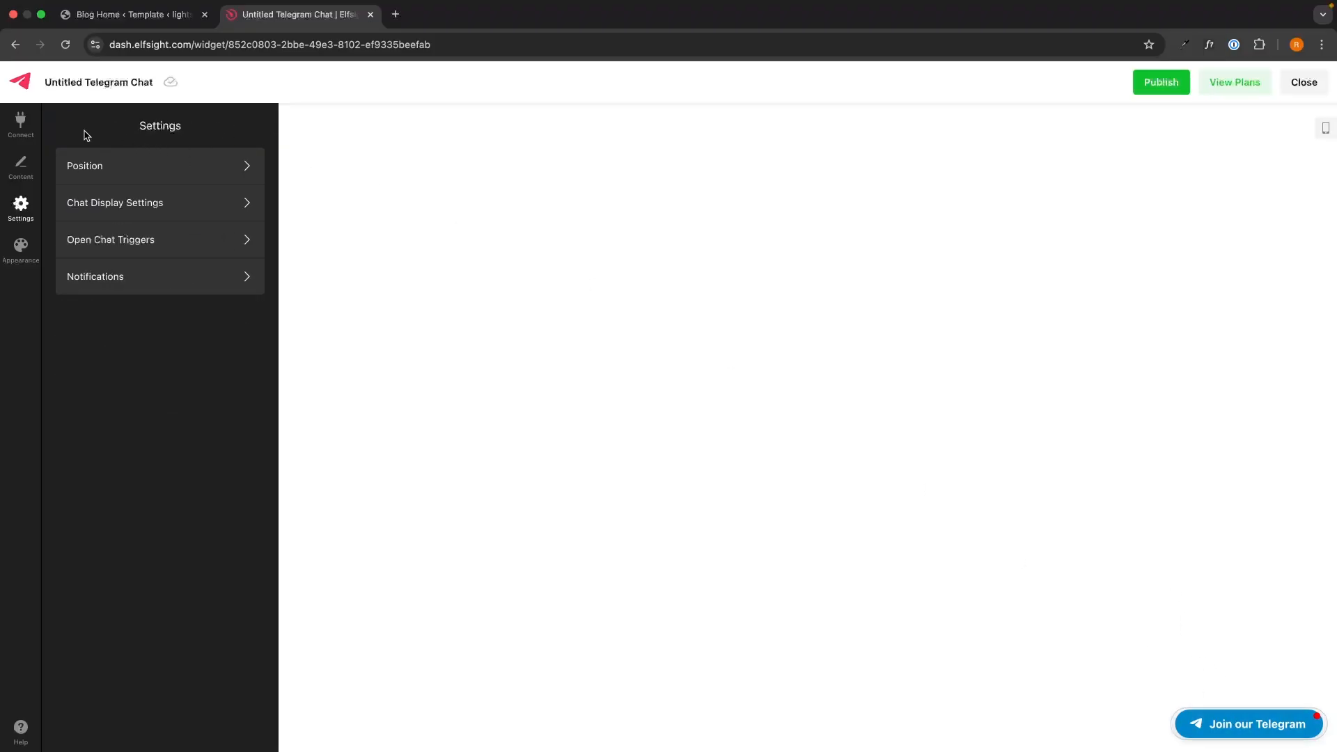
Step: Leave open-chat triggers at 0 and toggle the bubble notification badge in Notifications
left_click(174, 237)
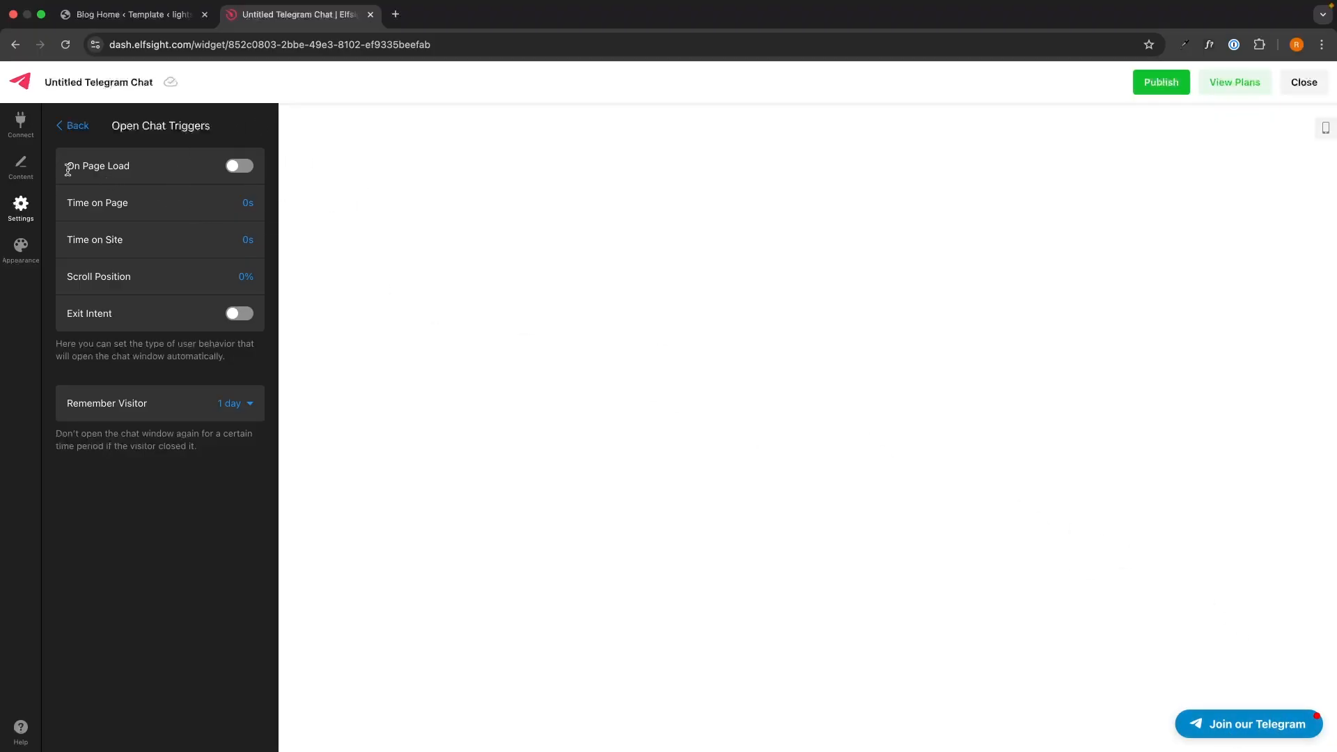
left_click(64, 207)
left_click(102, 275)
scroll(794, 421, "down", 1)
left_click(174, 406)
left_click(73, 125)
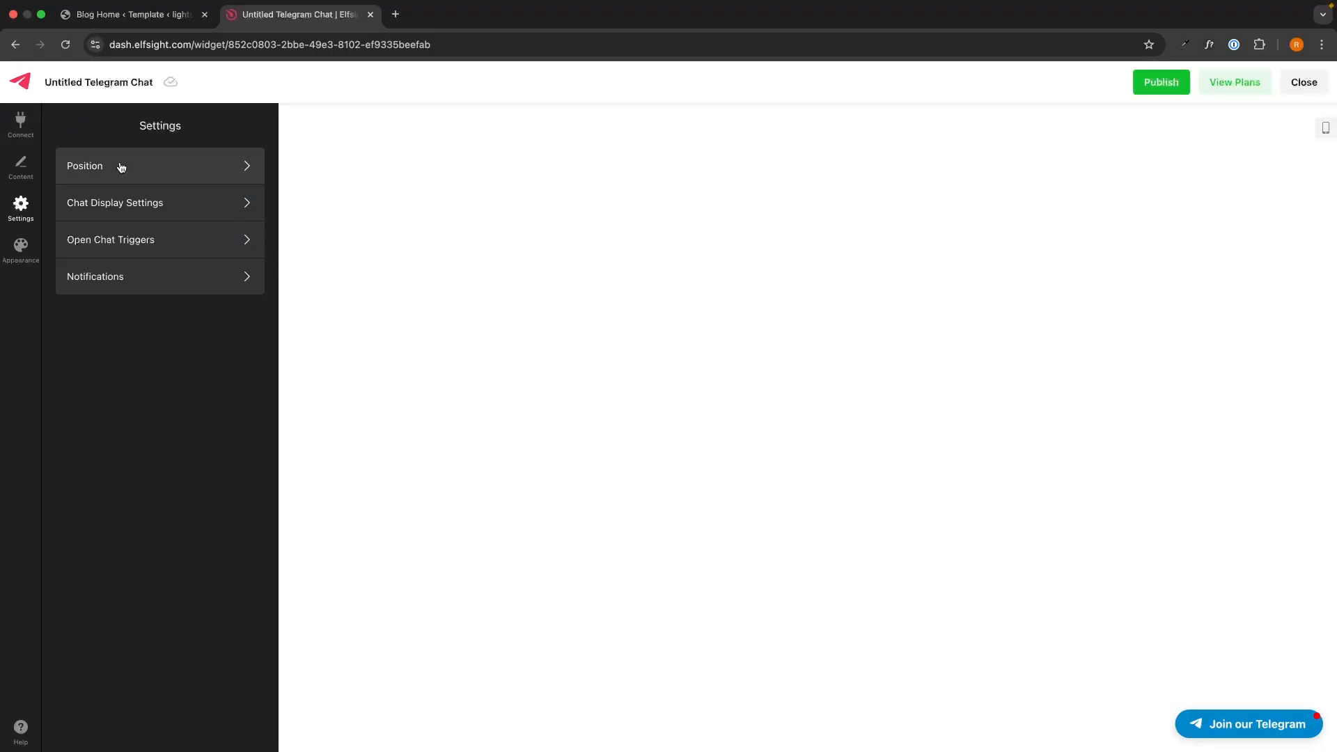
left_click(246, 282)
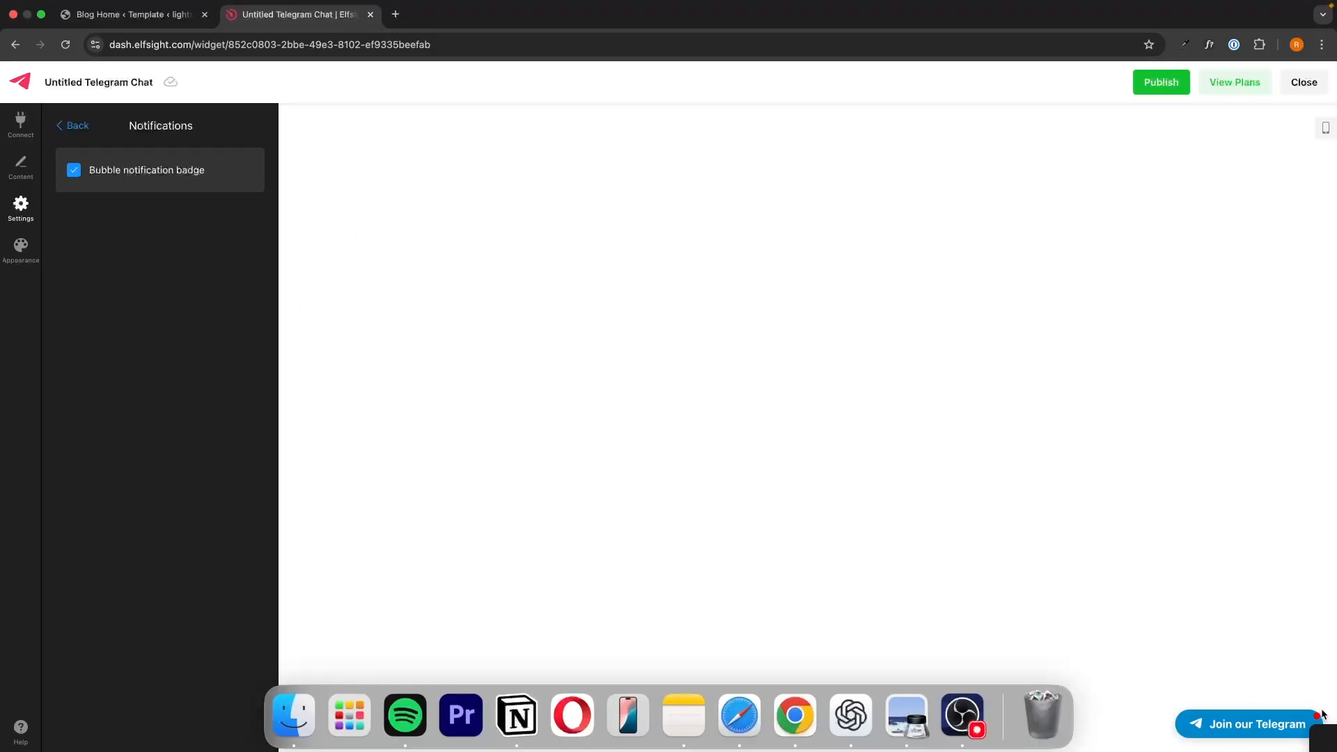
left_click(206, 179)
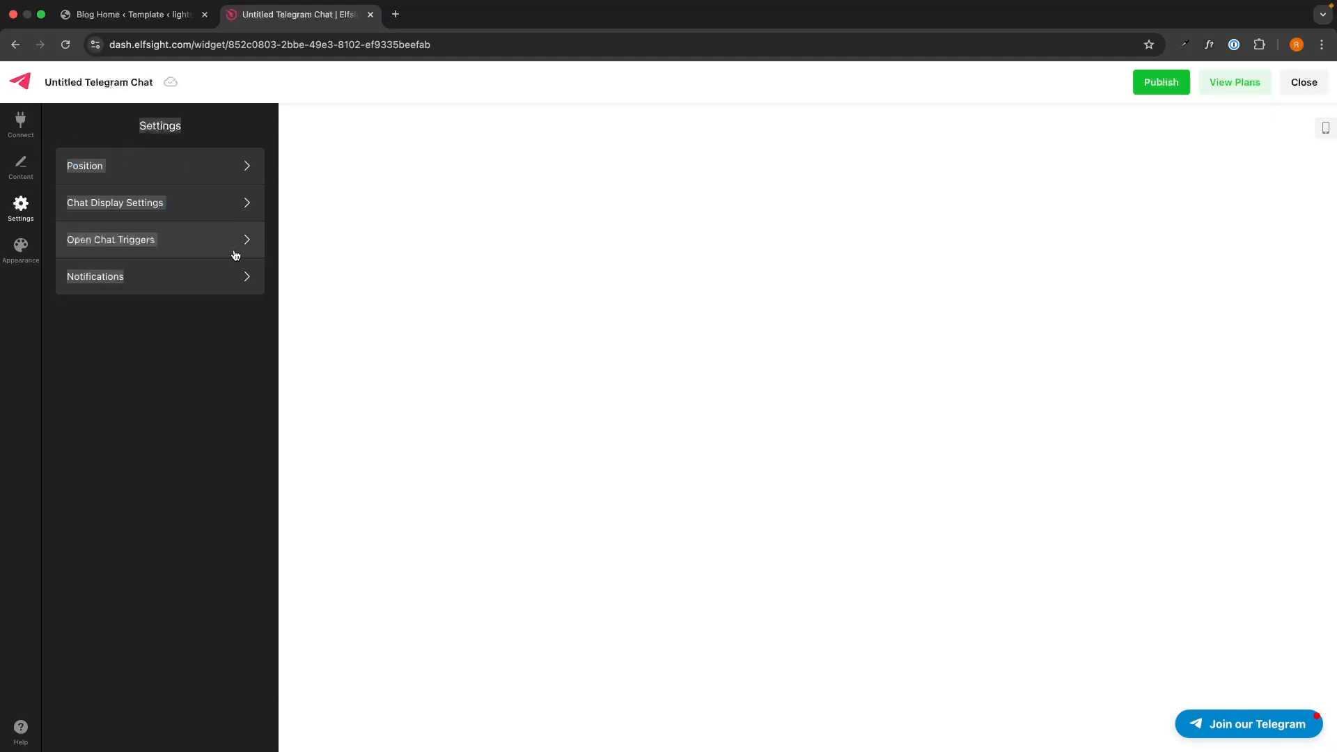
Step: In Appearance, set the bubble background colour to blue after trying green
left_click(23, 252)
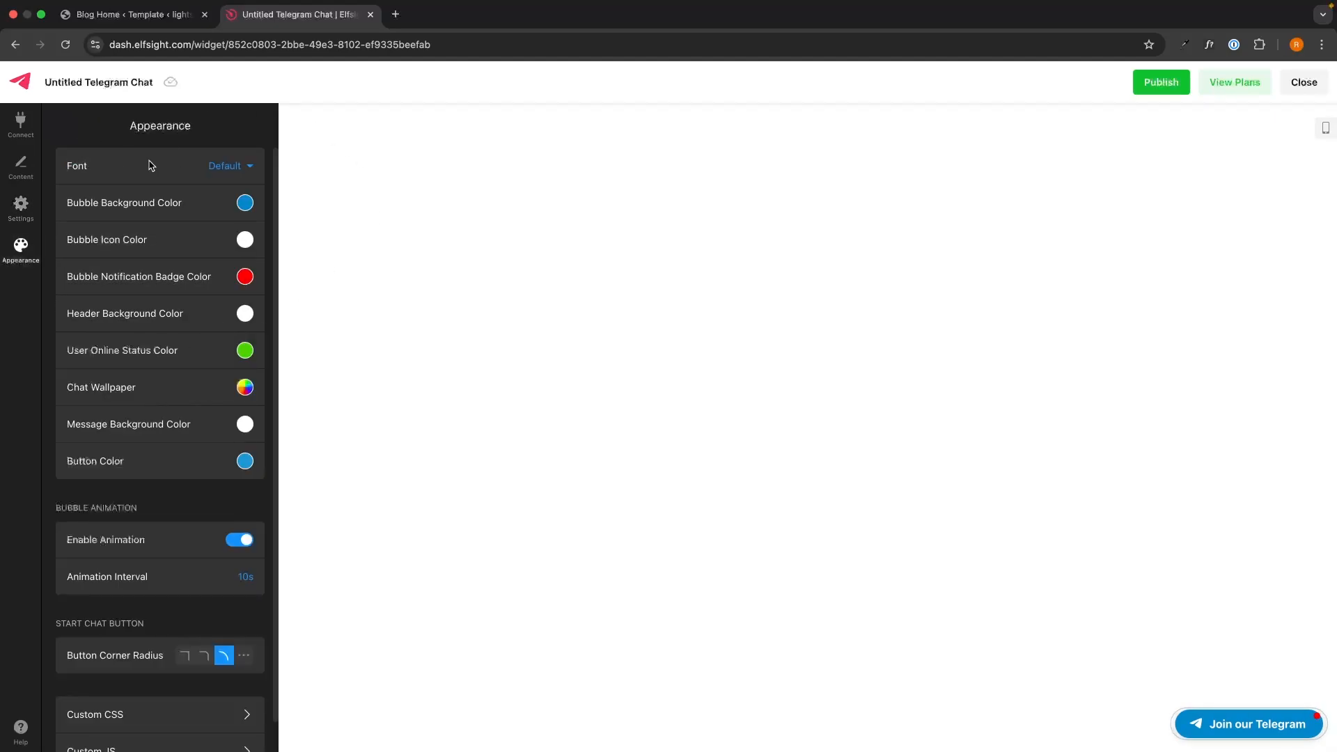
scroll(164, 305, "down", 1)
scroll(164, 302, "up", 1)
left_click(1240, 724)
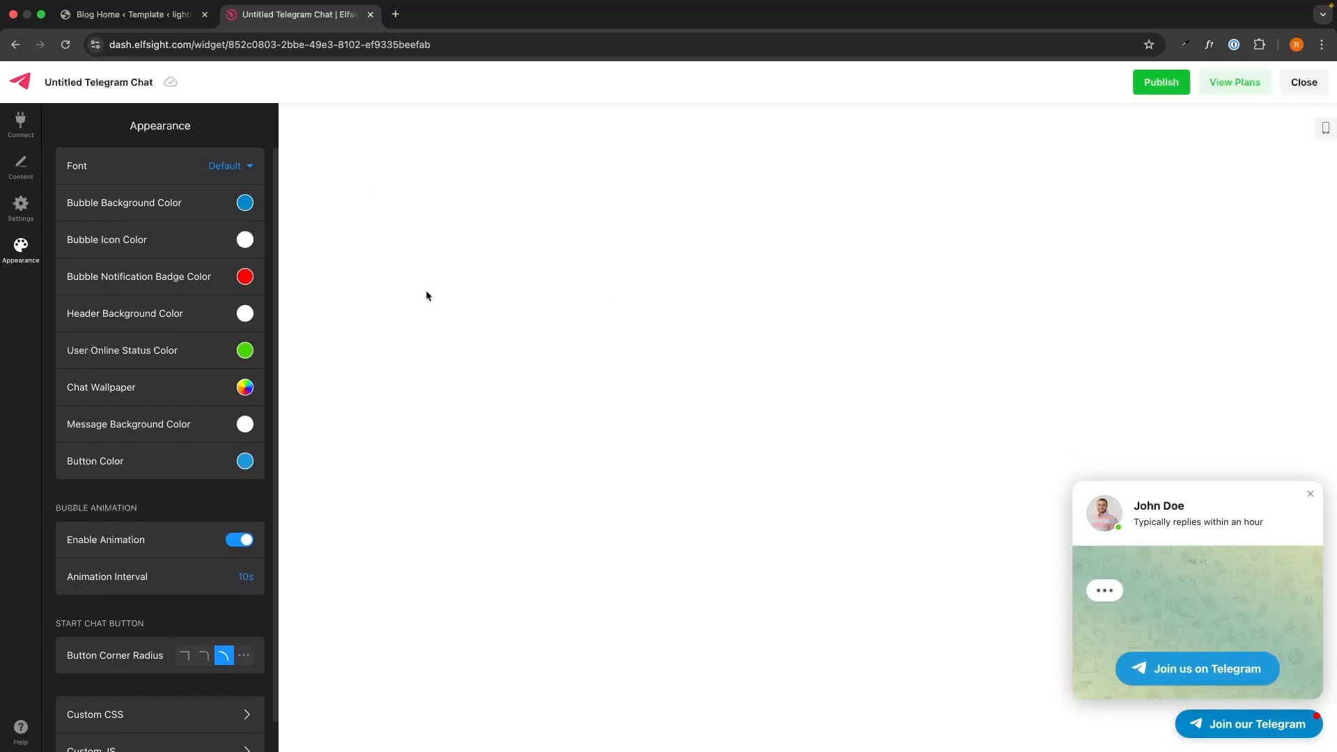
left_click(245, 203)
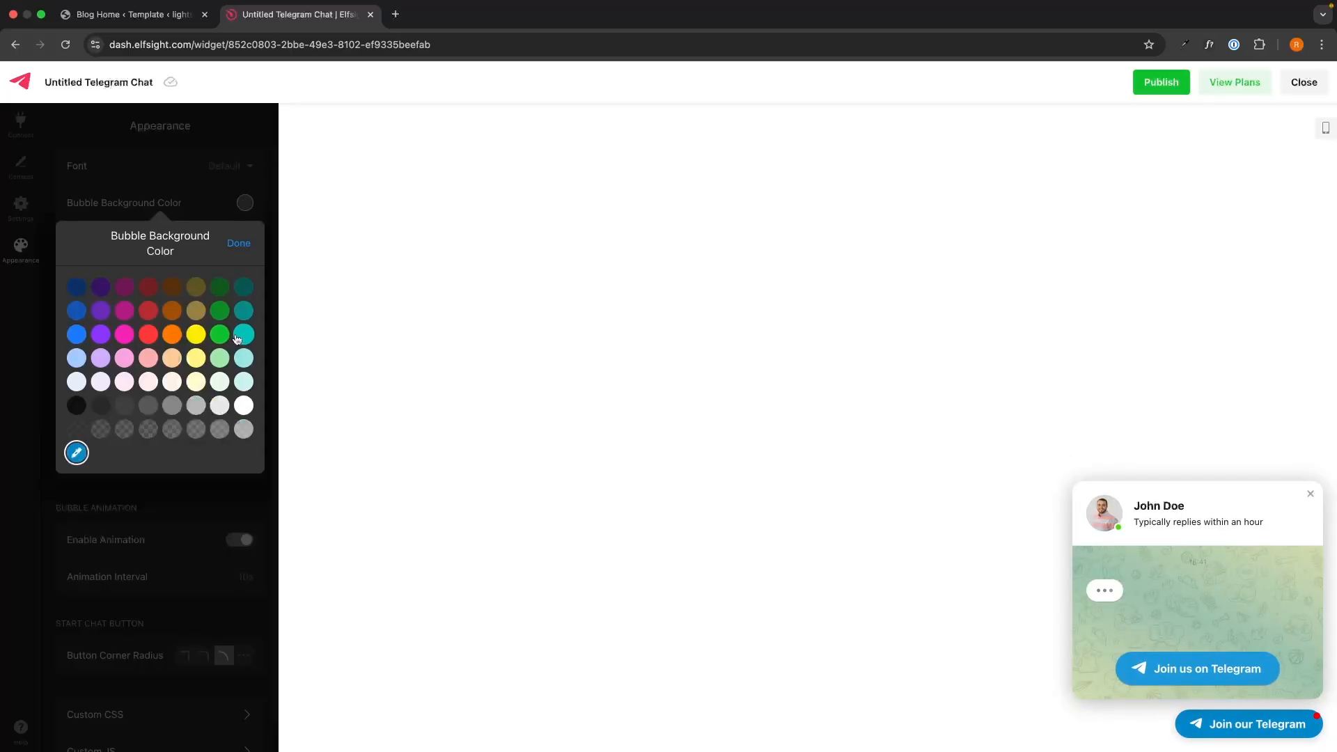
left_click(219, 334)
left_click(76, 335)
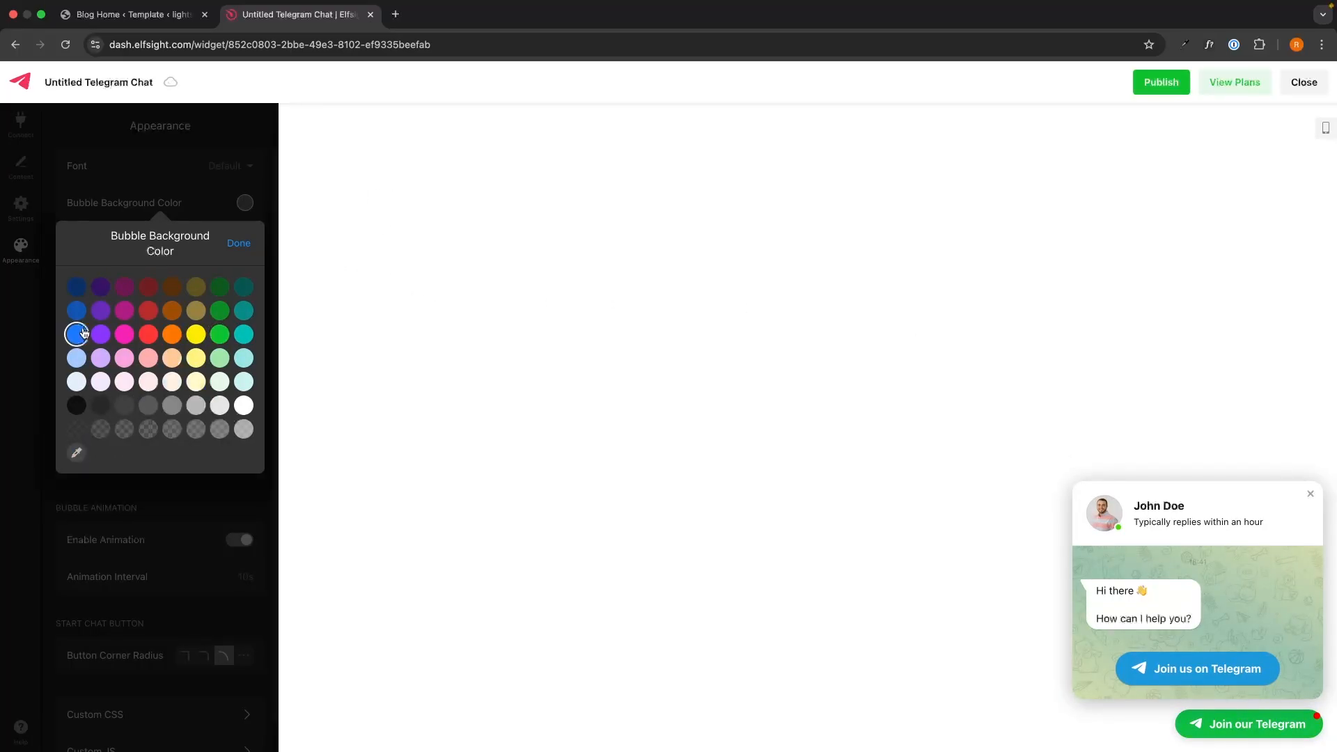
left_click(239, 243)
Step: Publish the widget changes
scroll(203, 305, "down", 1)
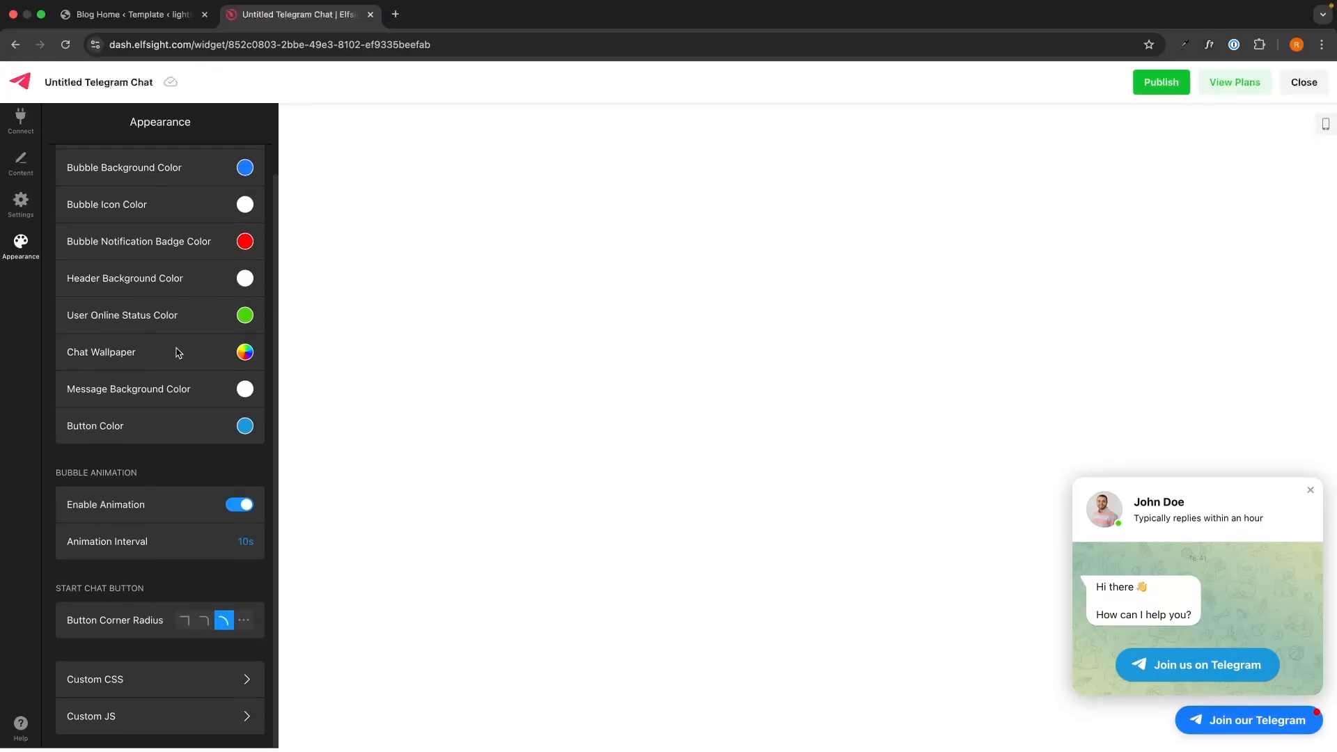
scroll(179, 376, "up", 1)
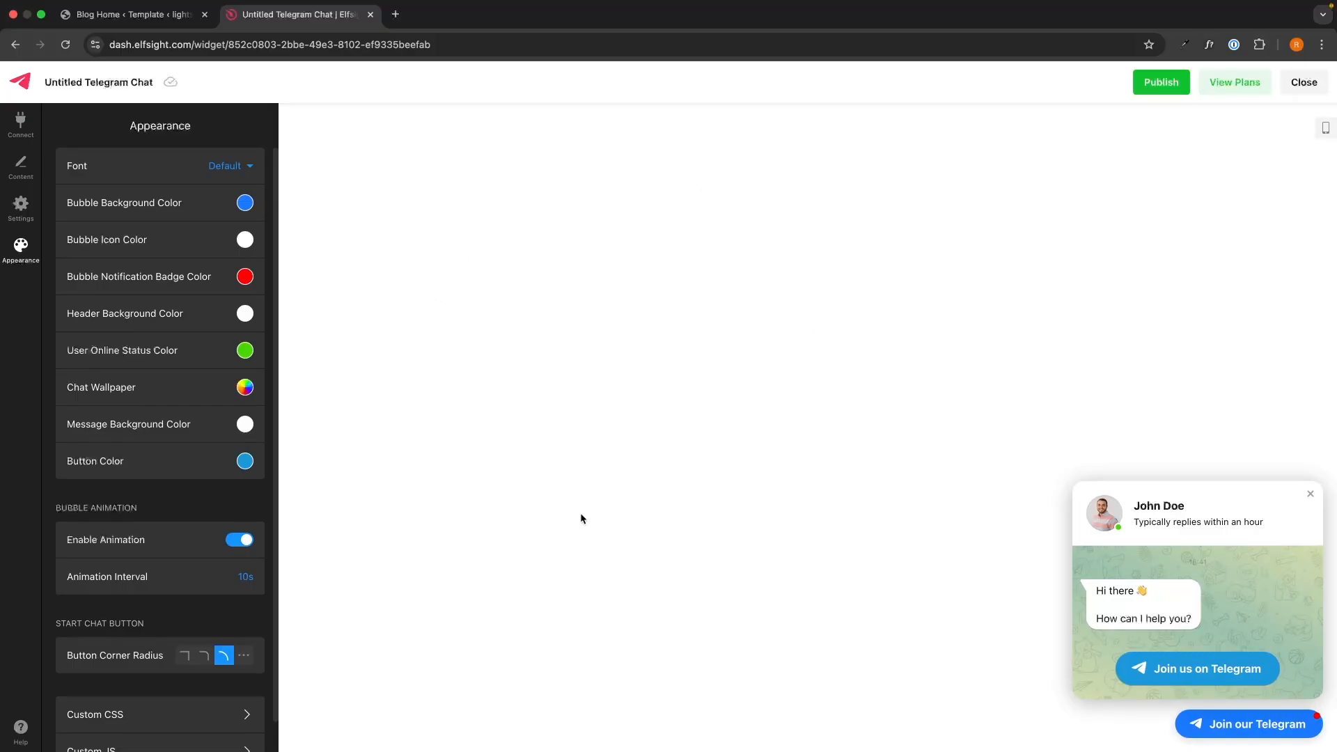
left_click(1150, 84)
Step: Publish the chat widget and highlight the Pro plan title on the pricing page
left_click(1212, 83)
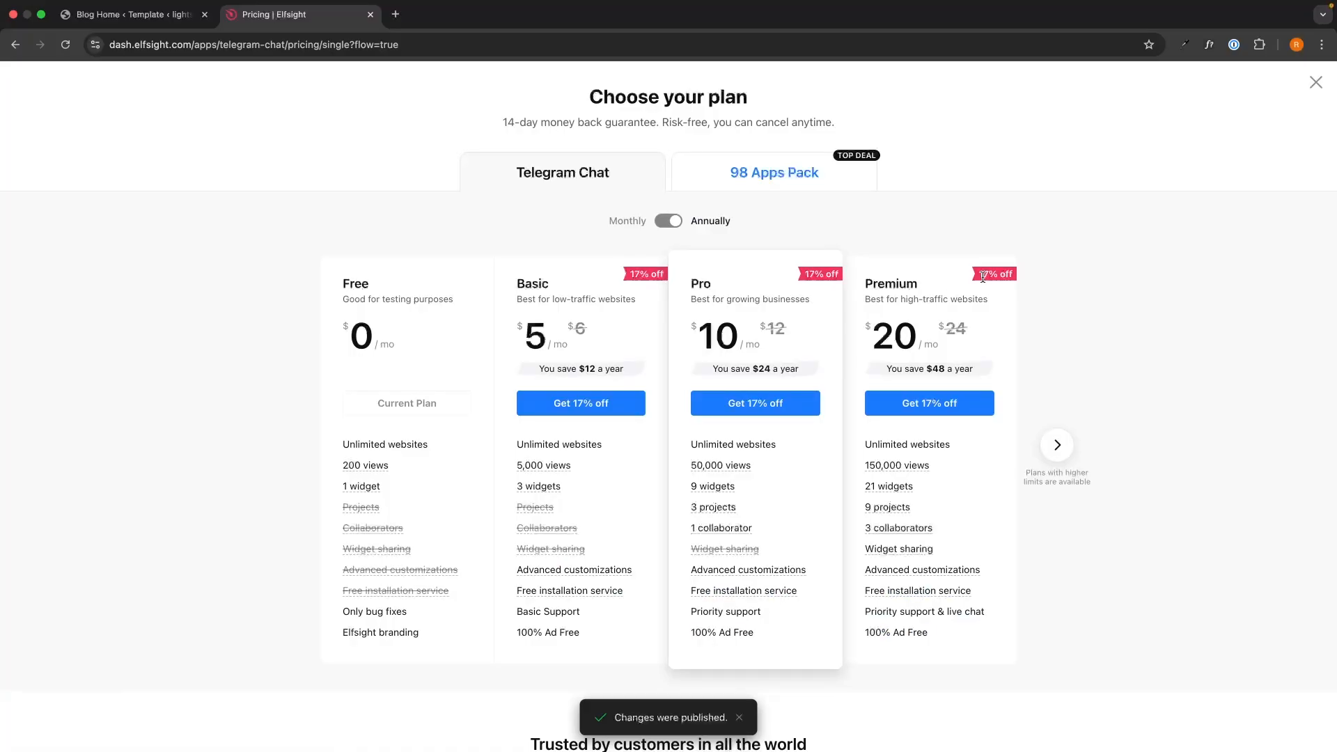
mouse_move(548, 466)
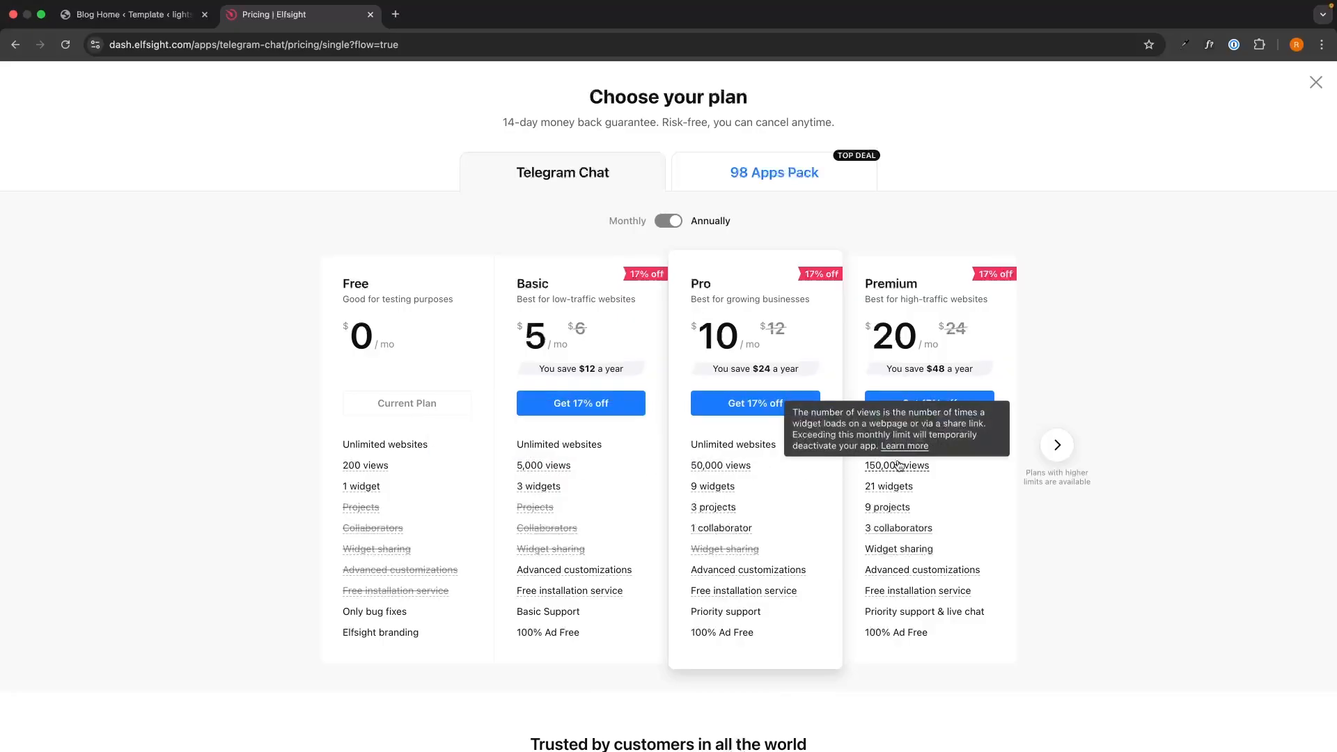
left_click_drag(690, 277, 762, 298)
left_click(803, 301)
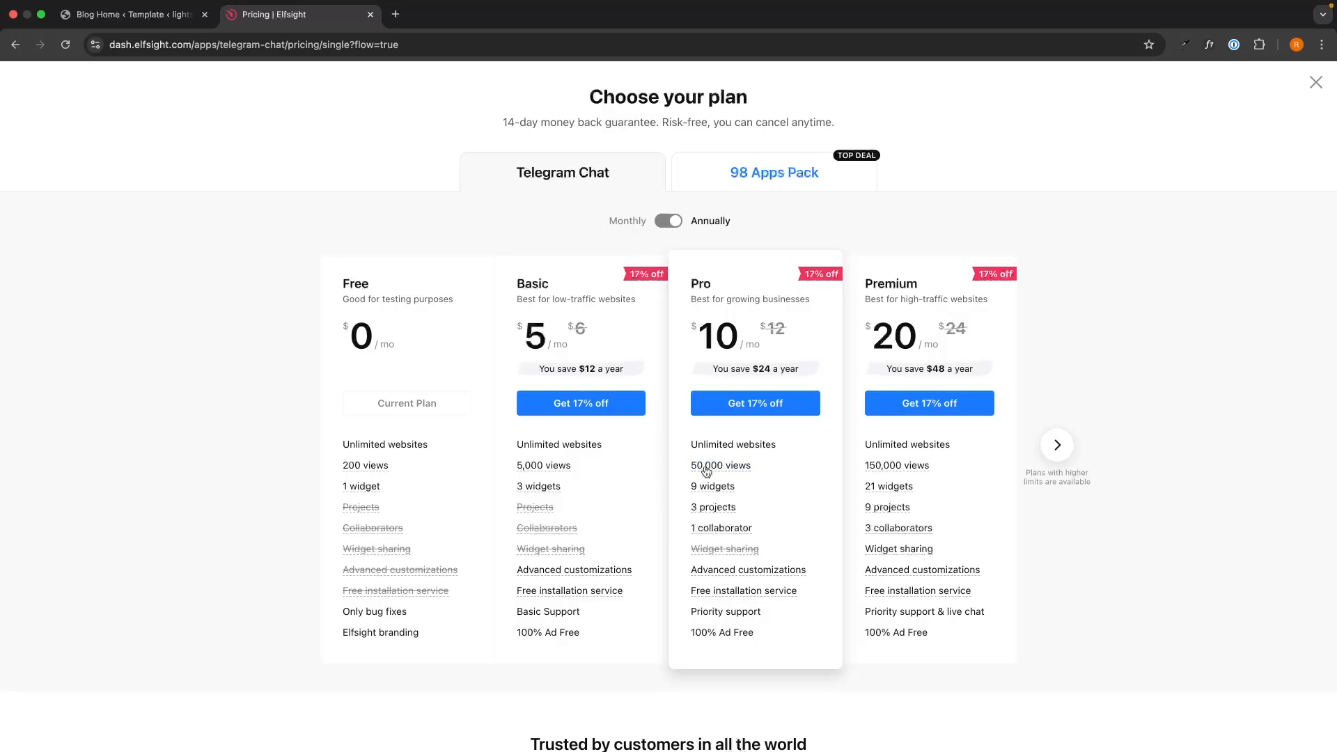
Step: Highlight the Free plan's details, 200-view limit and branding line, then the Basic and Pro plans
mouse_move(717, 486)
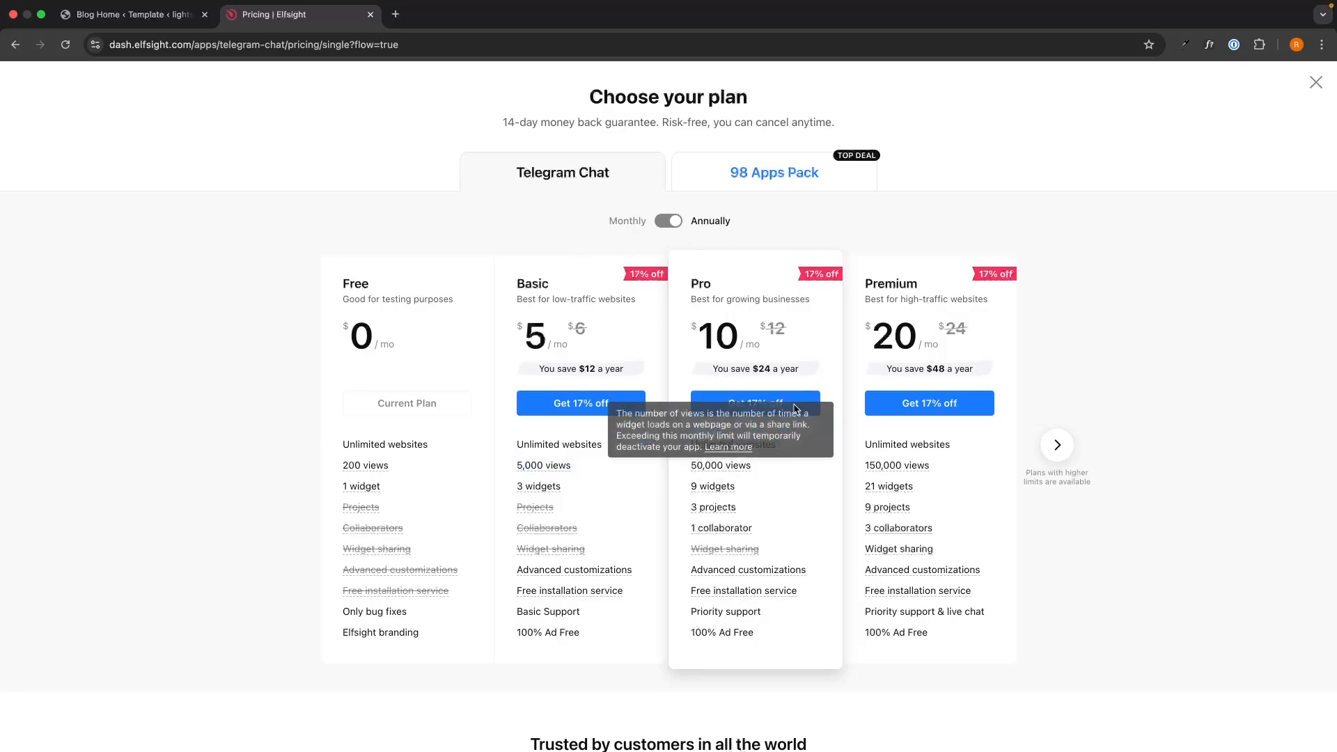
left_click_drag(326, 268, 470, 307)
left_click(384, 302)
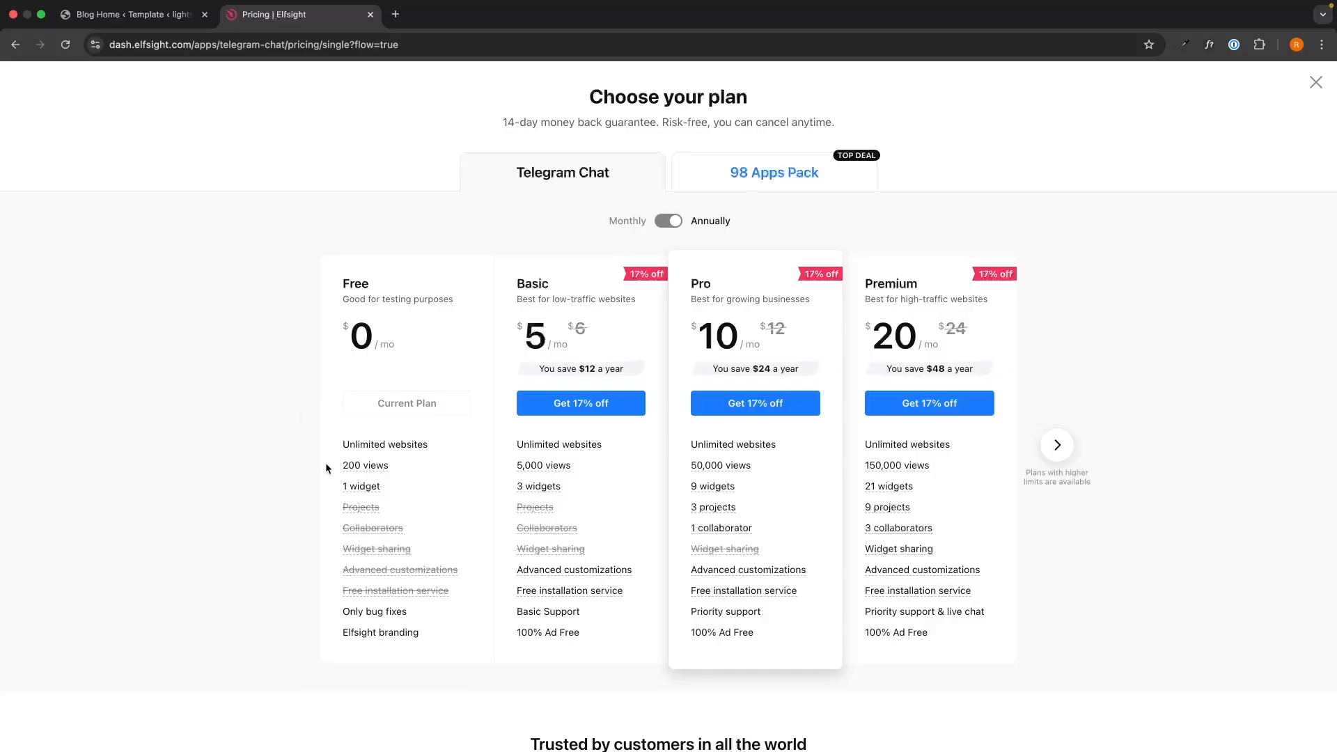
left_click_drag(328, 466, 425, 466)
left_click(423, 466)
left_click_drag(337, 635, 454, 631)
left_click(454, 631)
left_click_drag(514, 290, 712, 307)
left_click(712, 308)
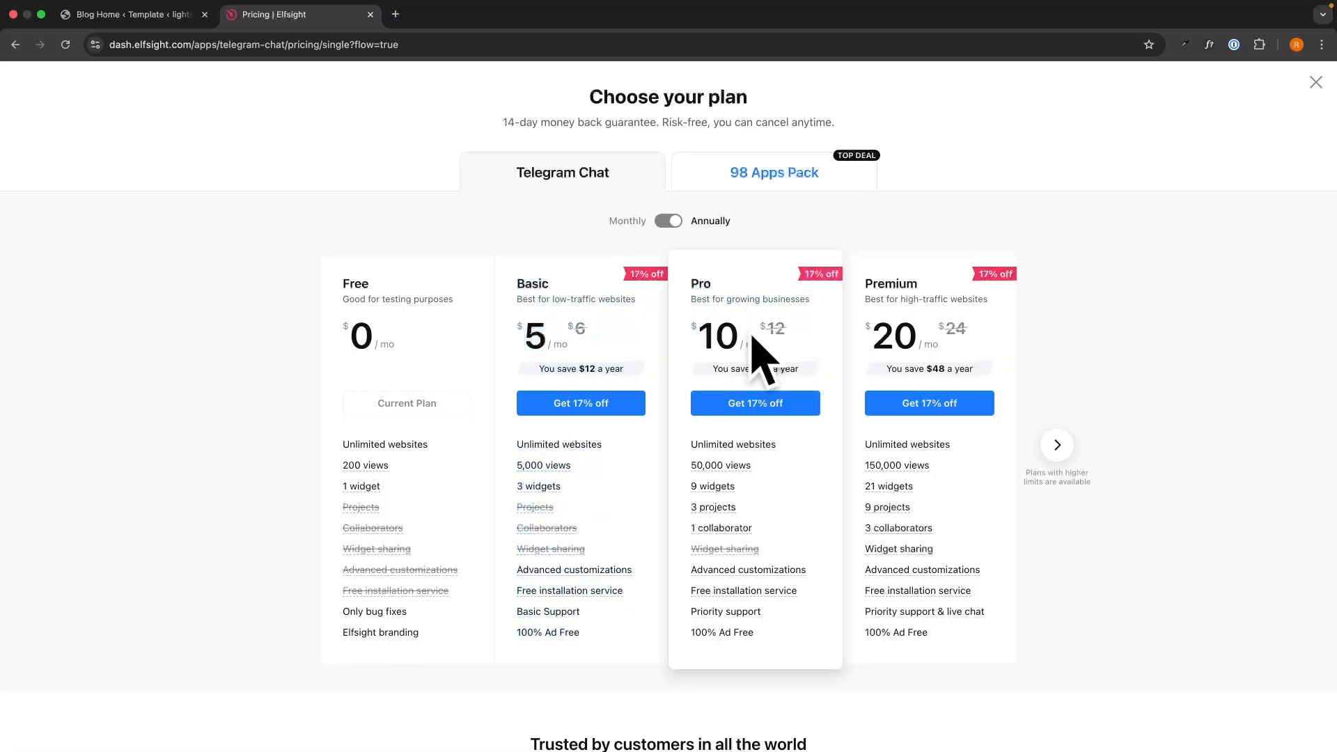
Step: Copy the Telegram Chat widget's embed code from Elfsight's Embed Code dialog
left_click(1315, 82)
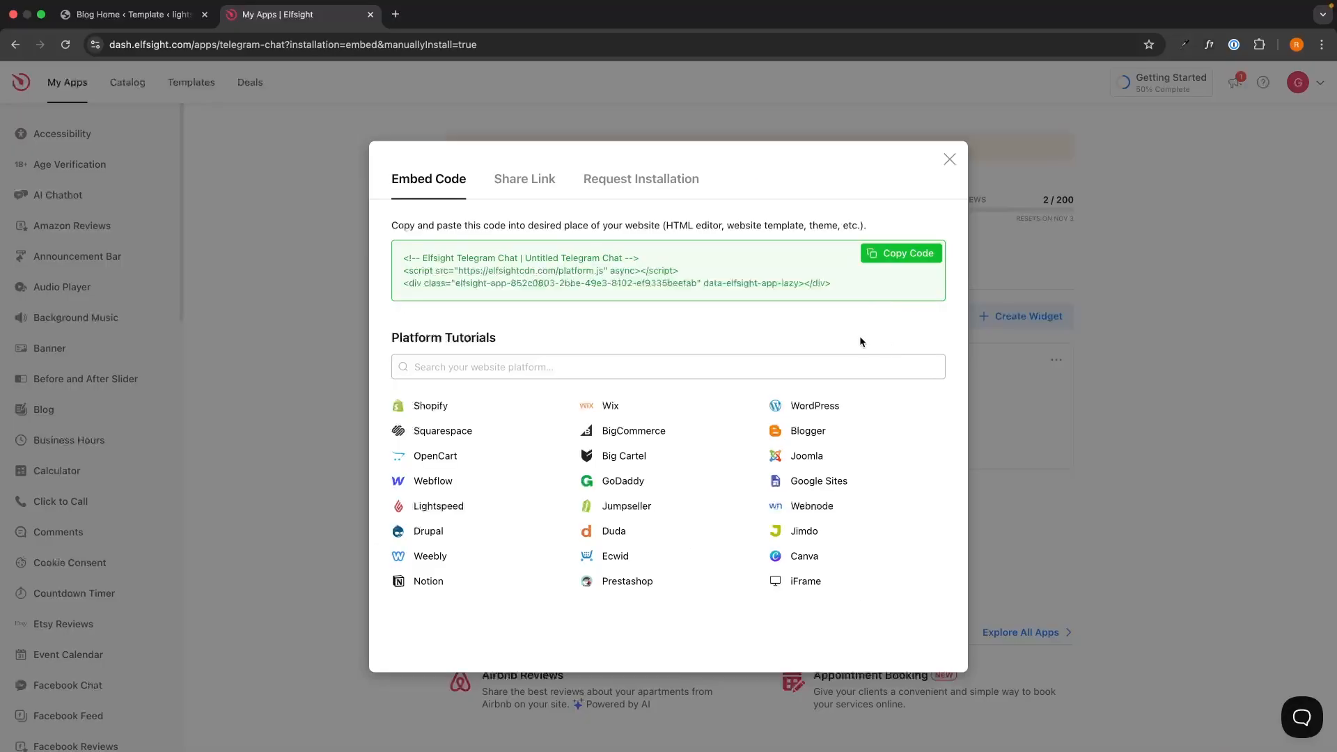
left_click_drag(839, 286, 374, 234)
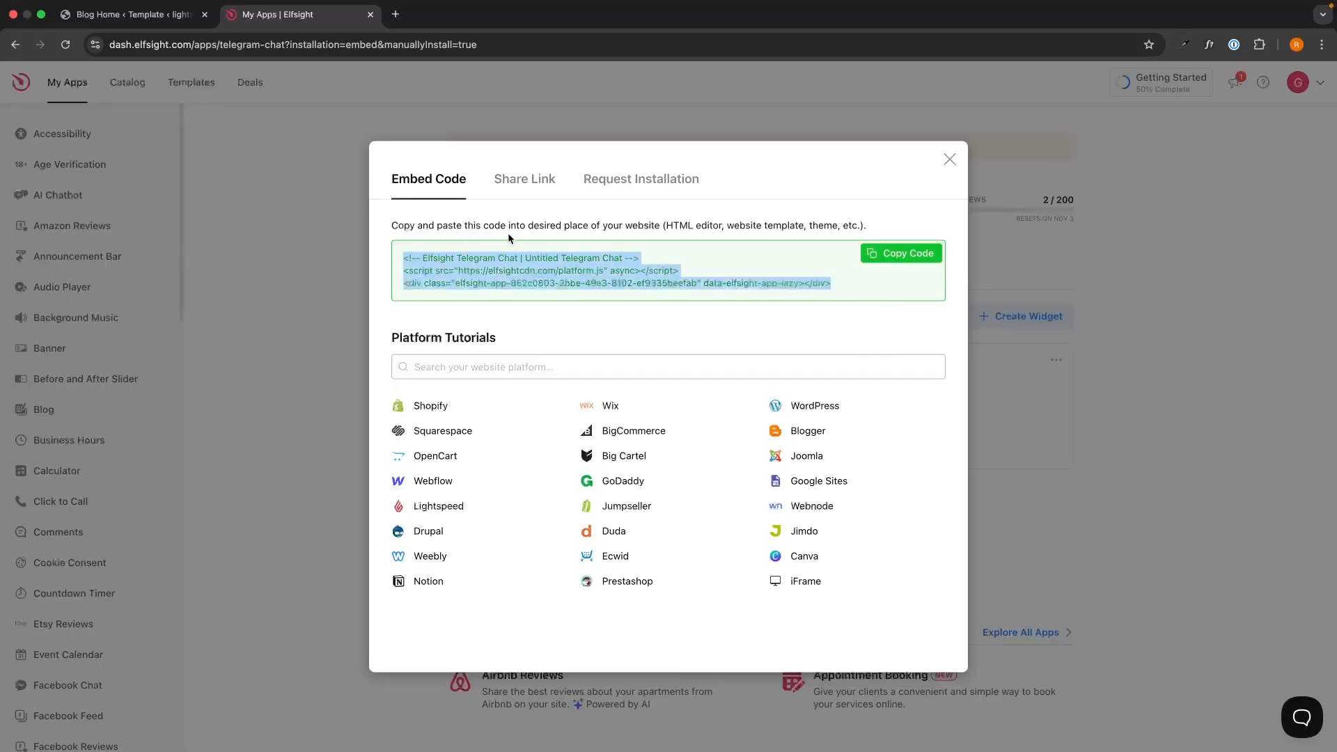
left_click(489, 252)
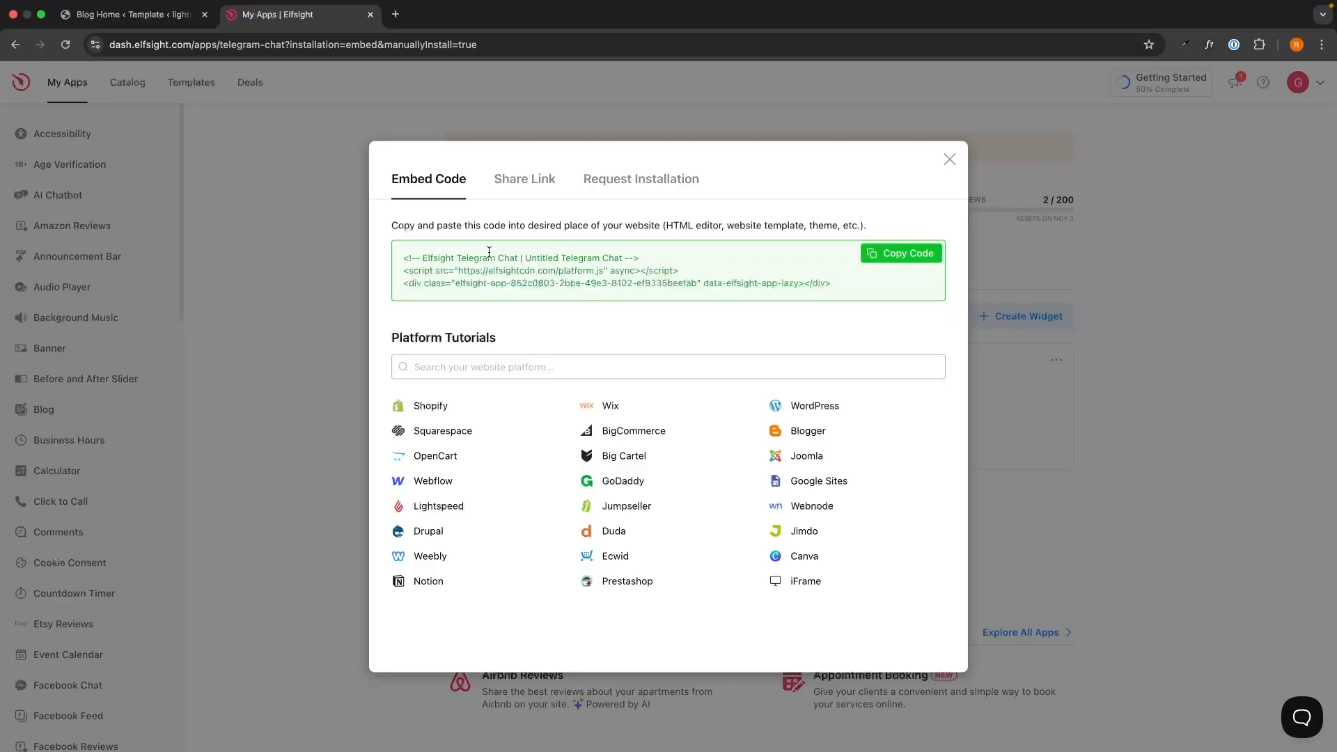
left_click(909, 263)
left_click(133, 14)
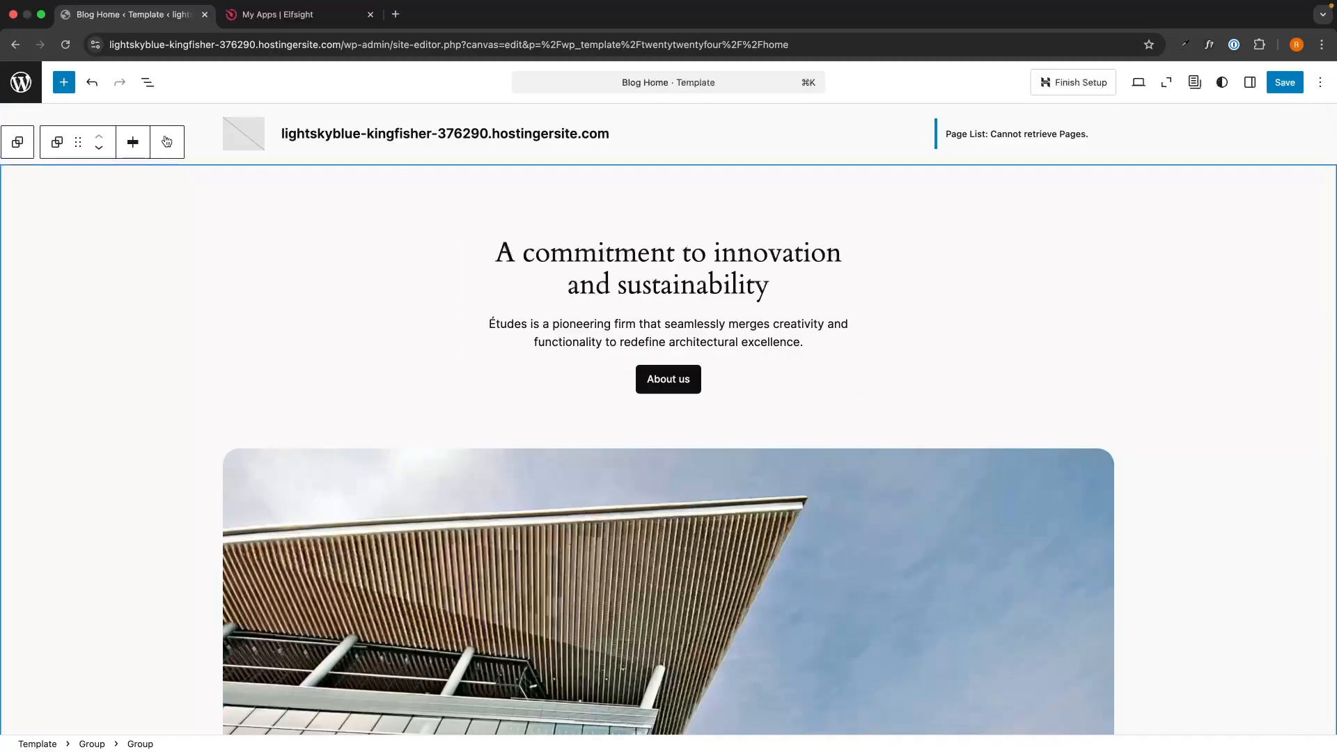
Step: Insert a Custom HTML block above the Blog Home heading
left_click(64, 84)
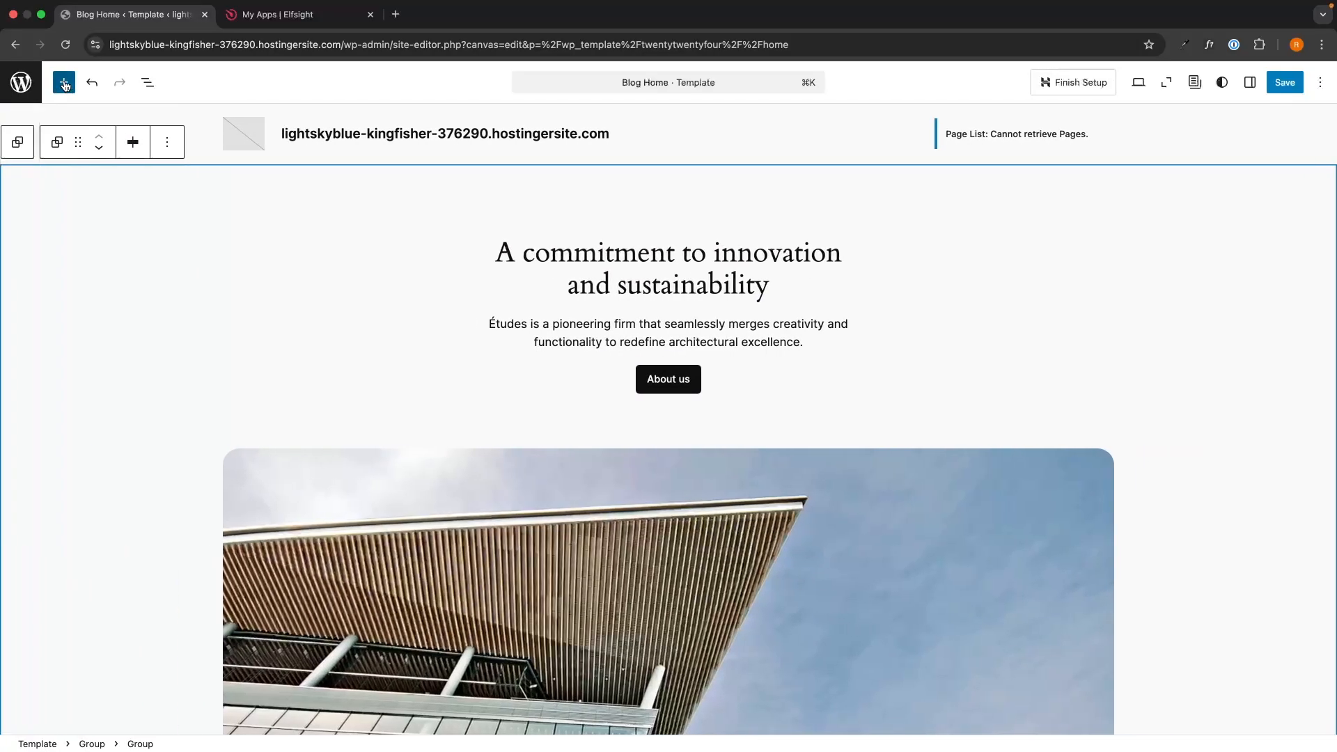
left_click(60, 157)
type("html")
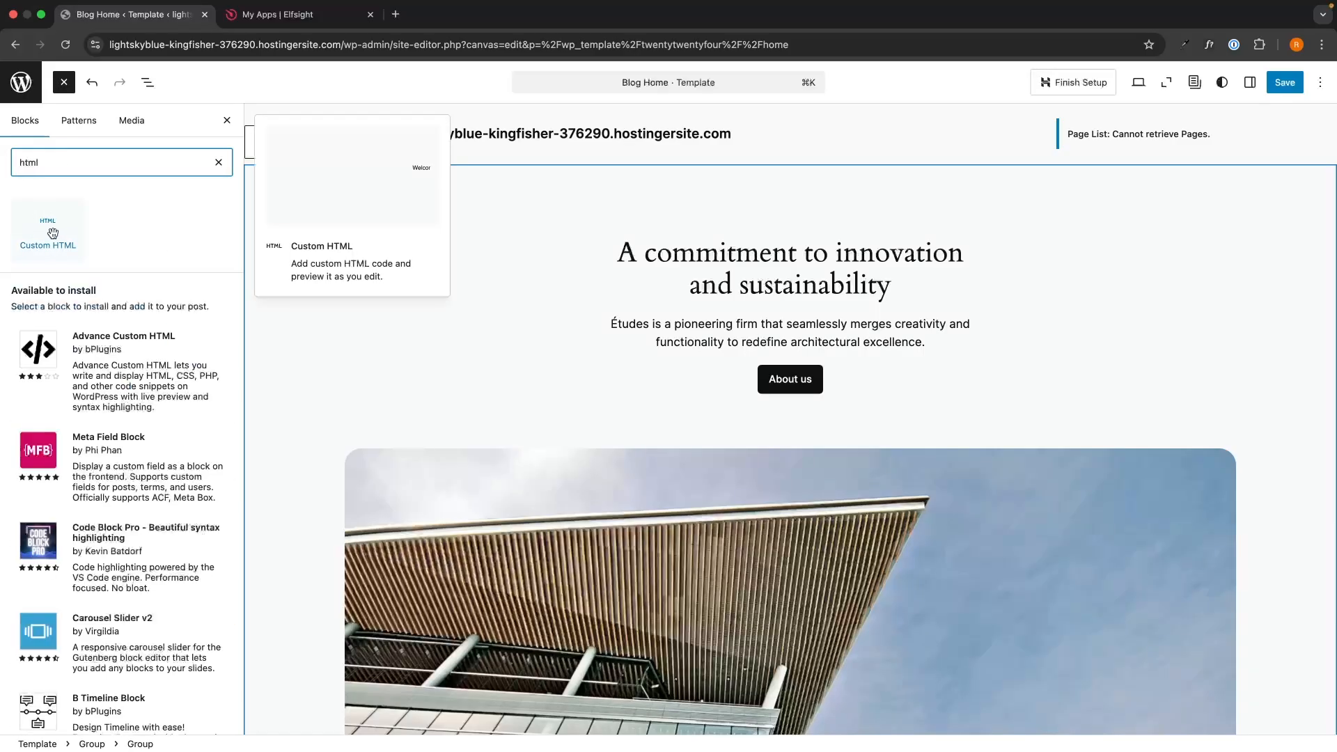
left_click_drag(47, 226, 738, 232)
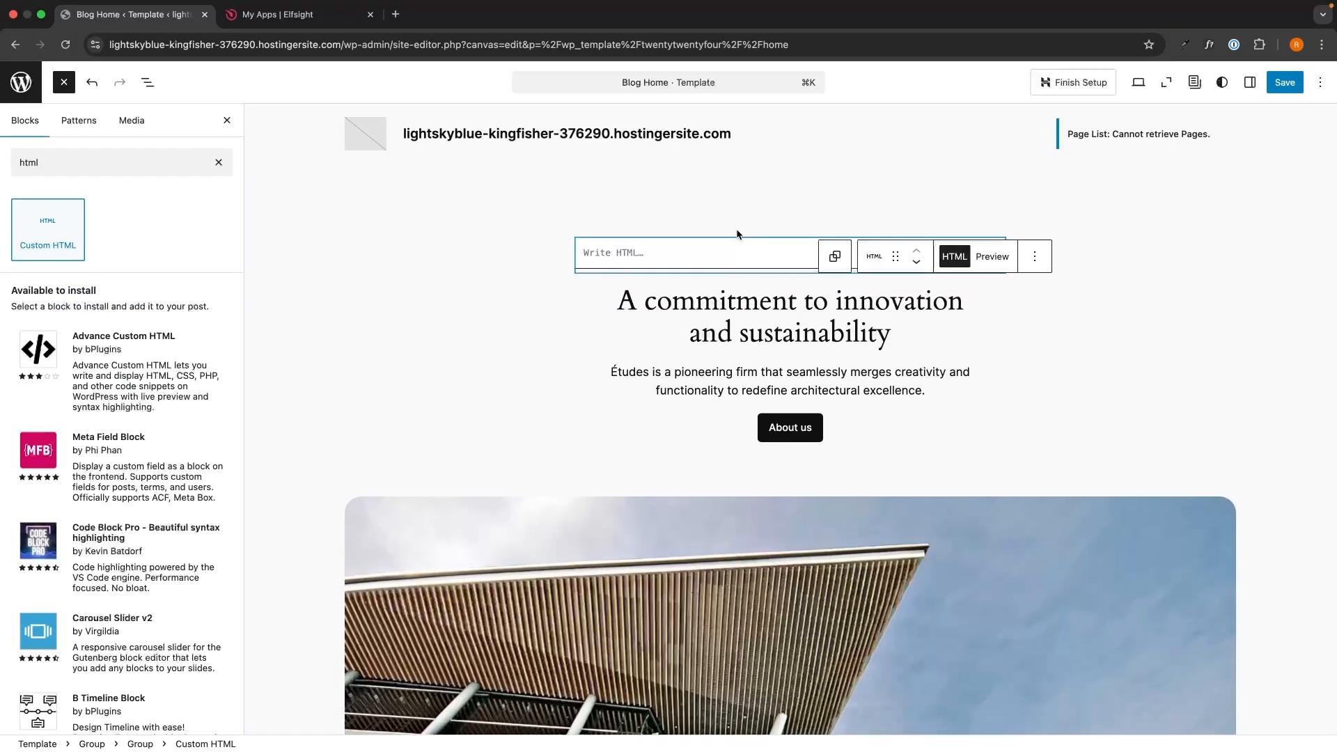
Step: Paste the Elfsight embed code into the HTML block and save the template
left_click(666, 254)
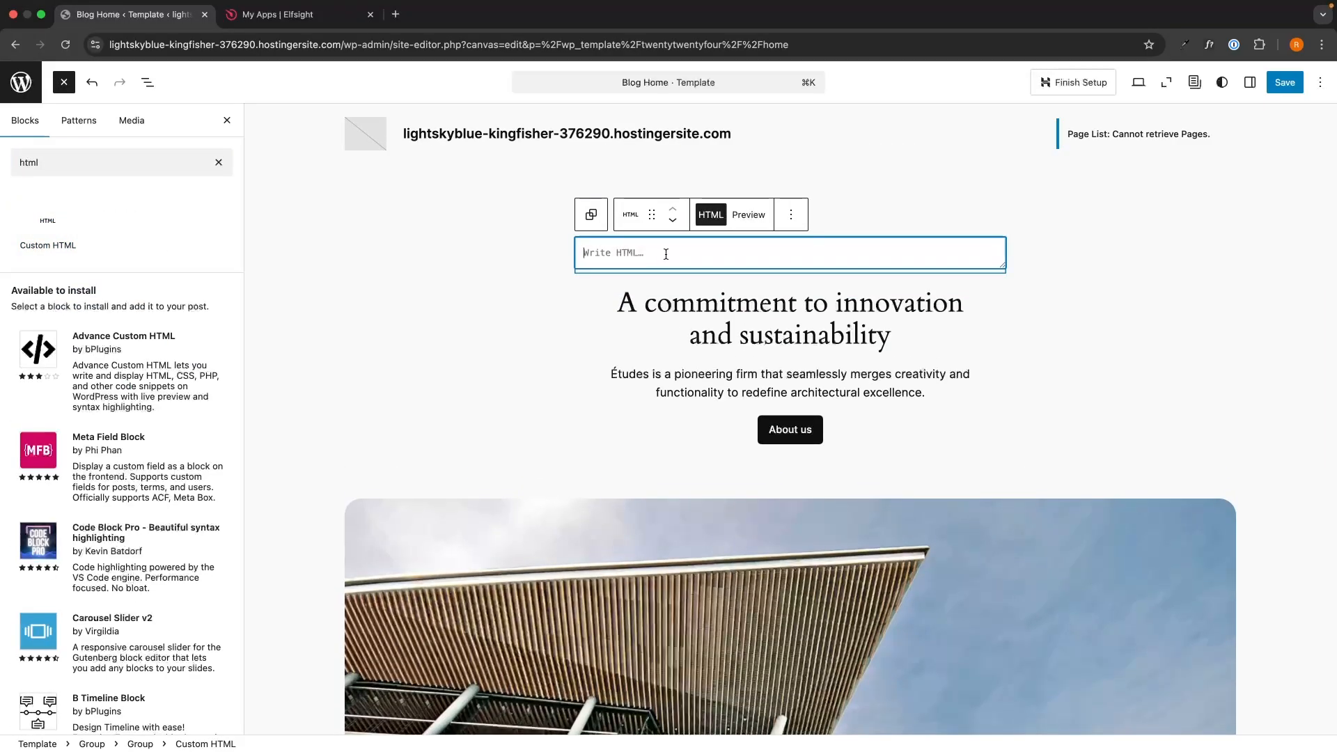
key("super+v")
left_click(1169, 313)
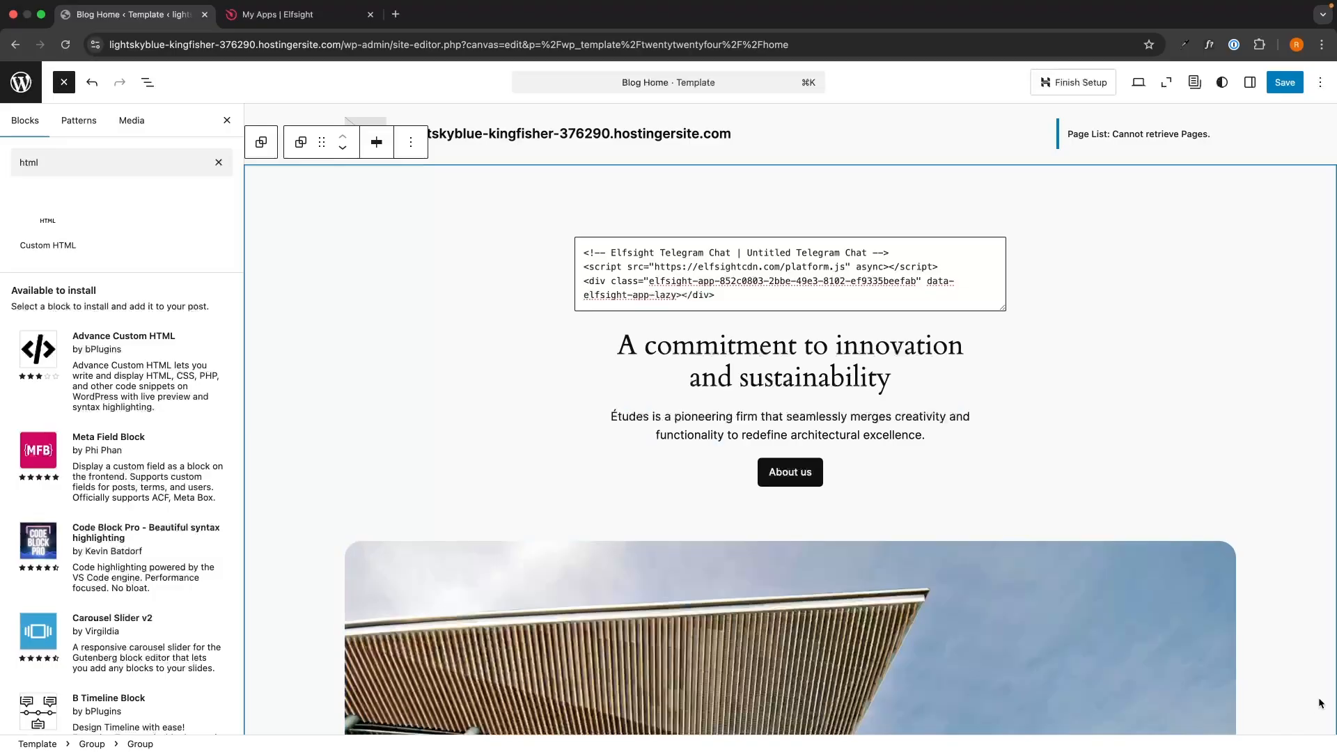
left_click(1285, 82)
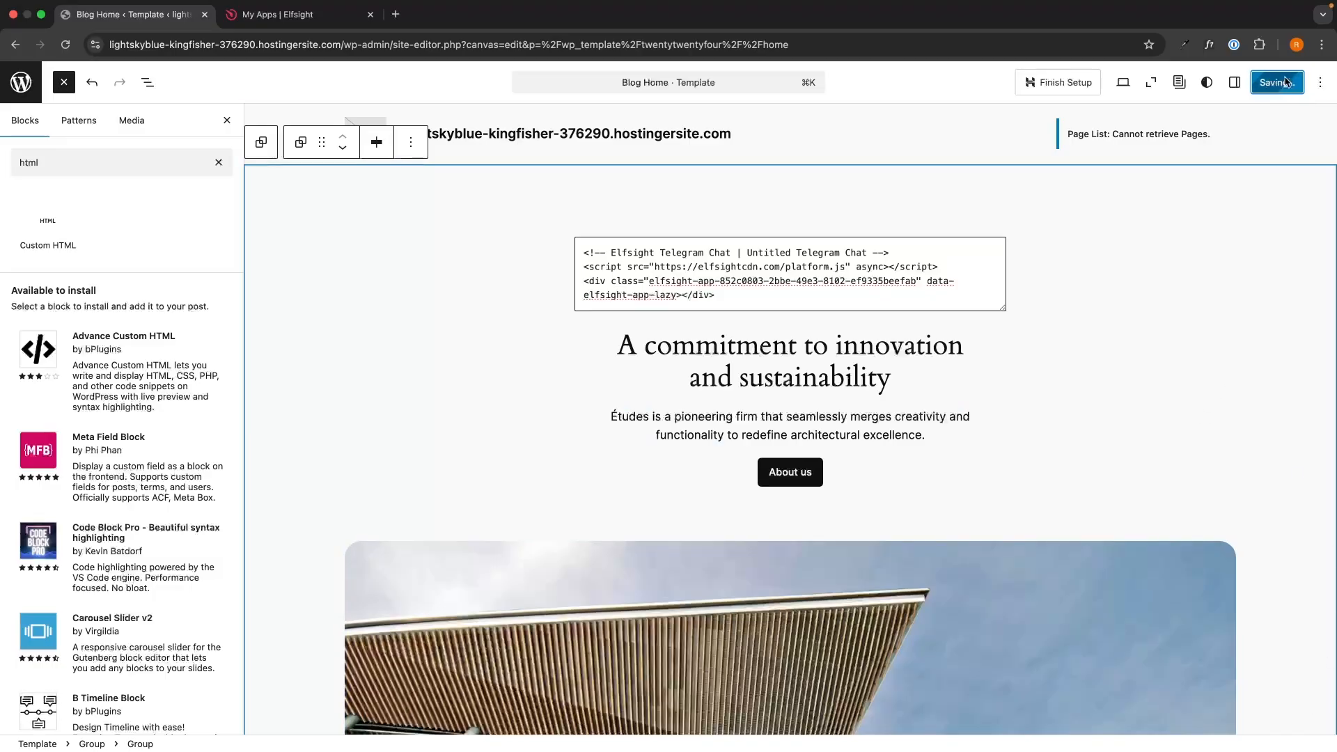
left_click(1139, 82)
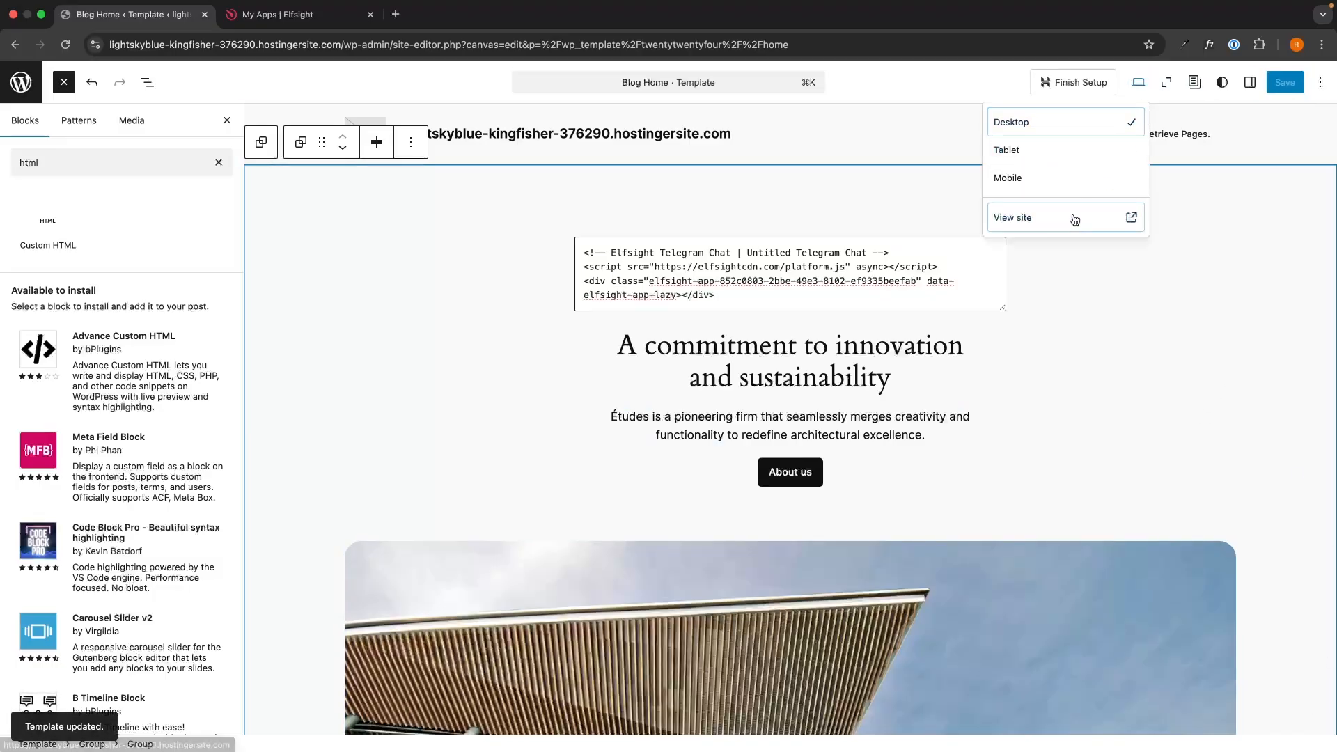
Step: View the live homepage and open the Join our Telegram chat popup
left_click(1075, 220)
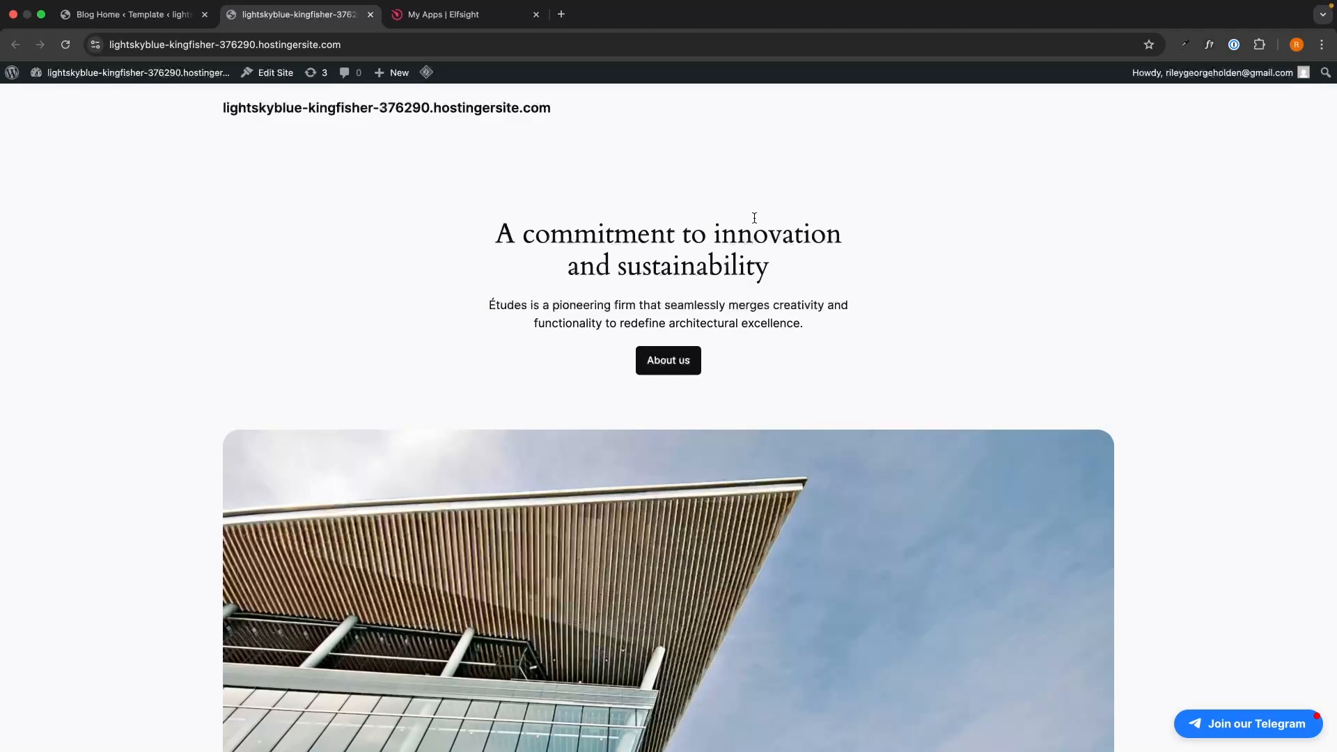
left_click(1252, 719)
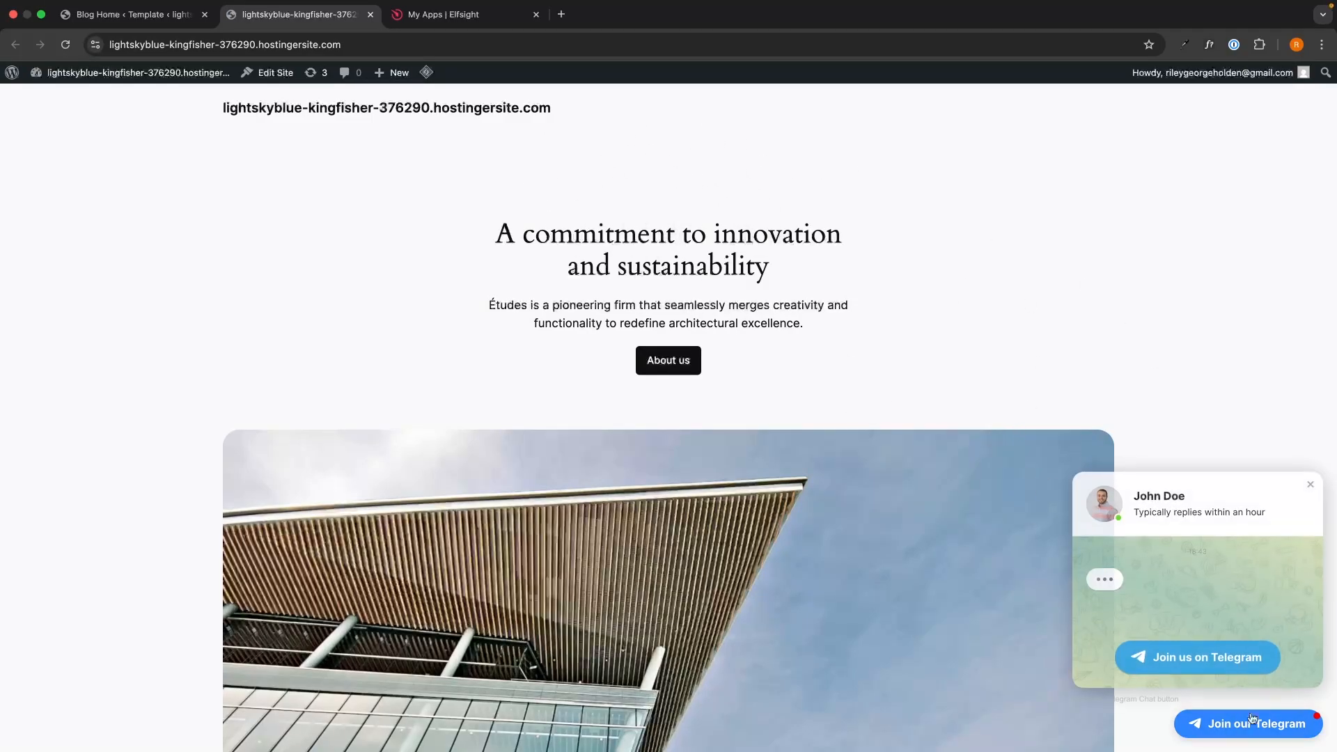